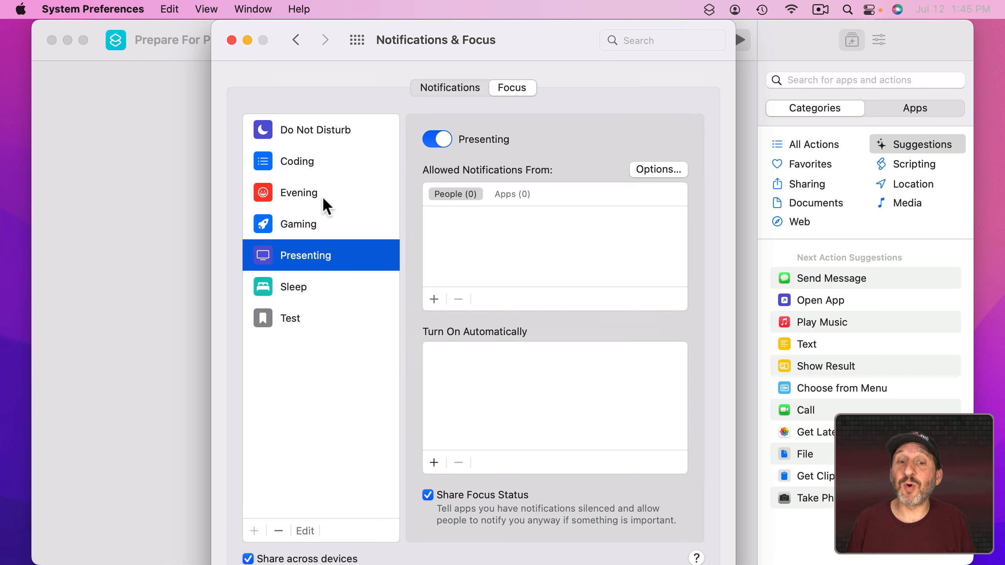
Step: Close the Notifications & Focus window and add a Set Focus action to the shortcut that turns Presenting on until turned off
click(231, 40)
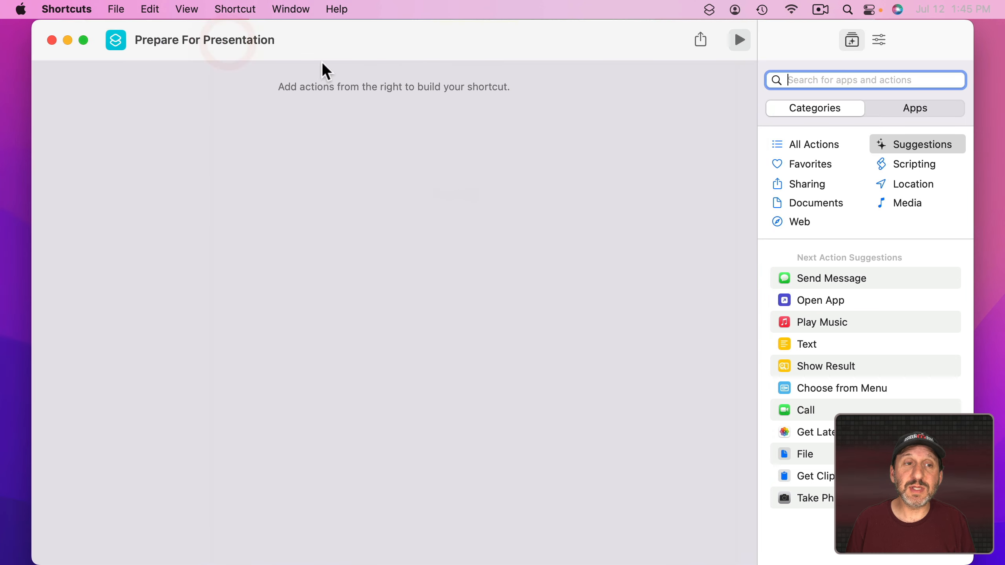
click(807, 76)
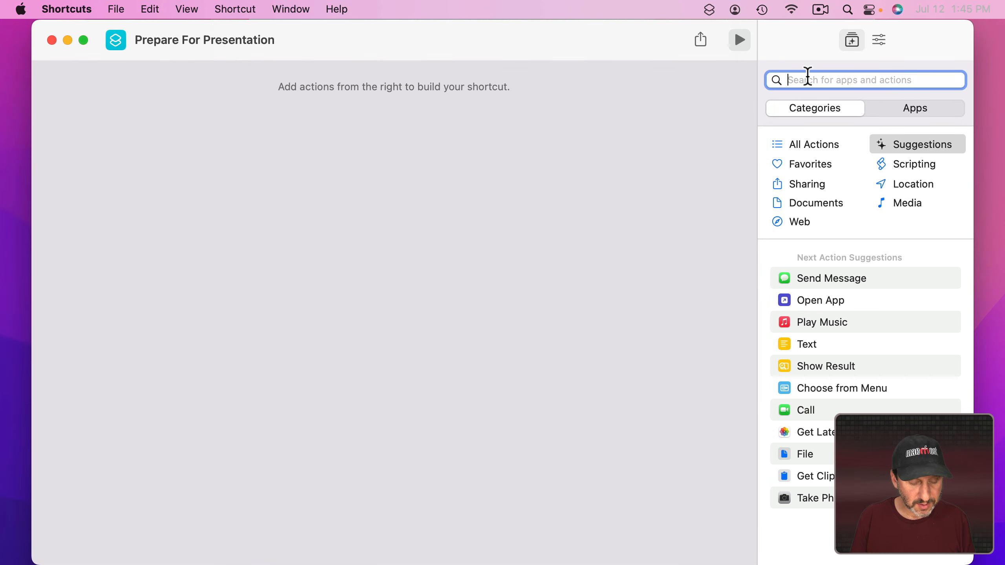
text(focus)
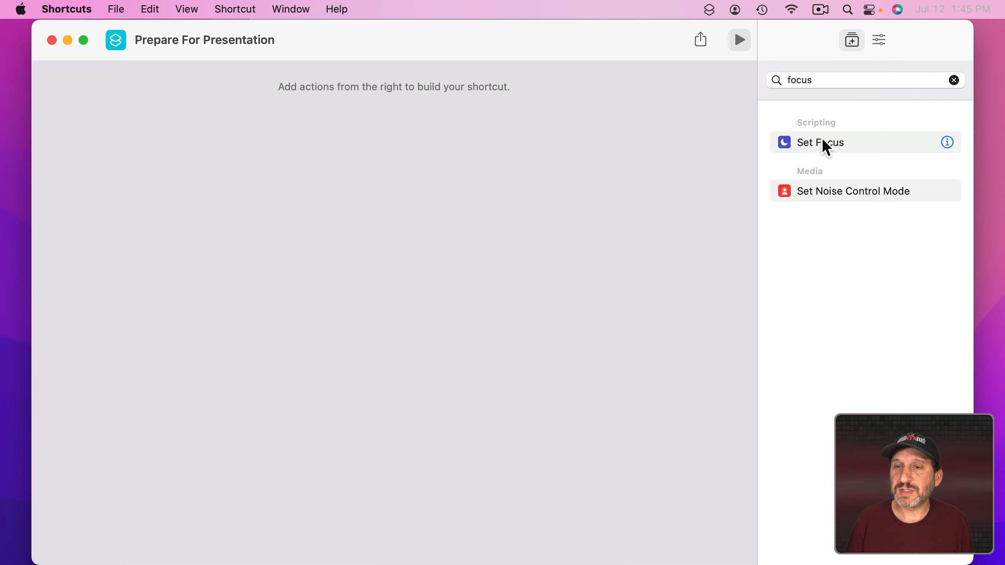
double_click(822, 143)
click(257, 85)
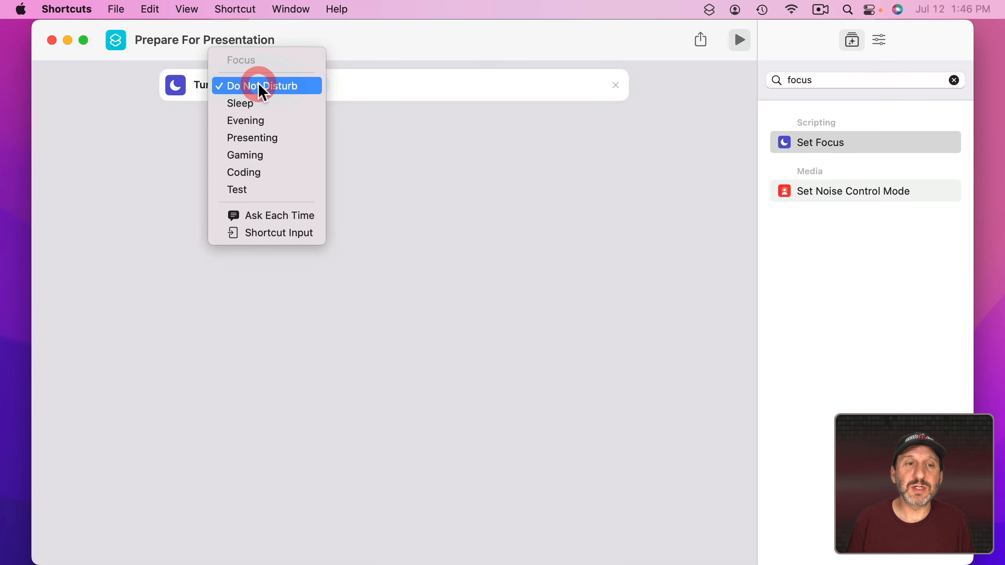
click(265, 138)
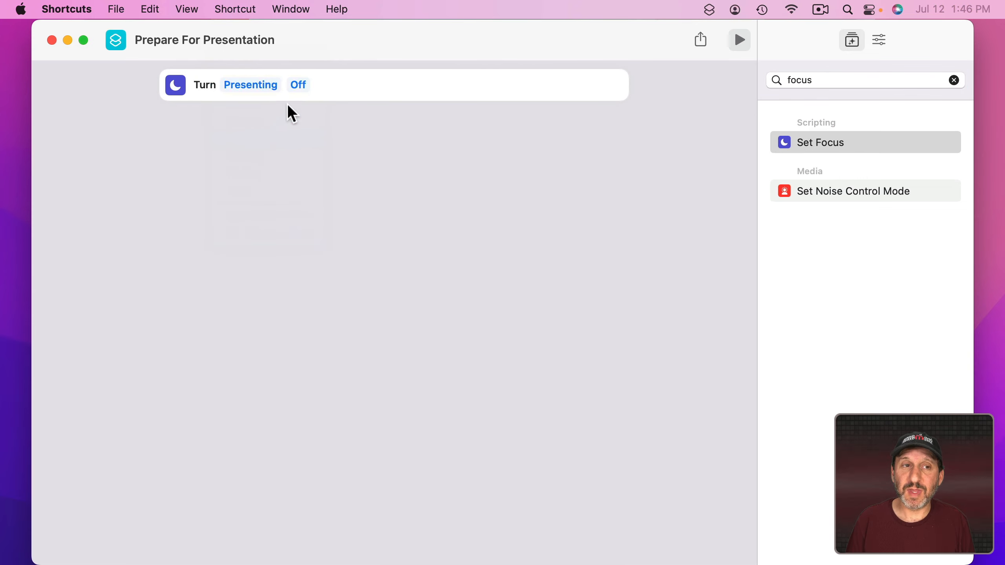
click(298, 84)
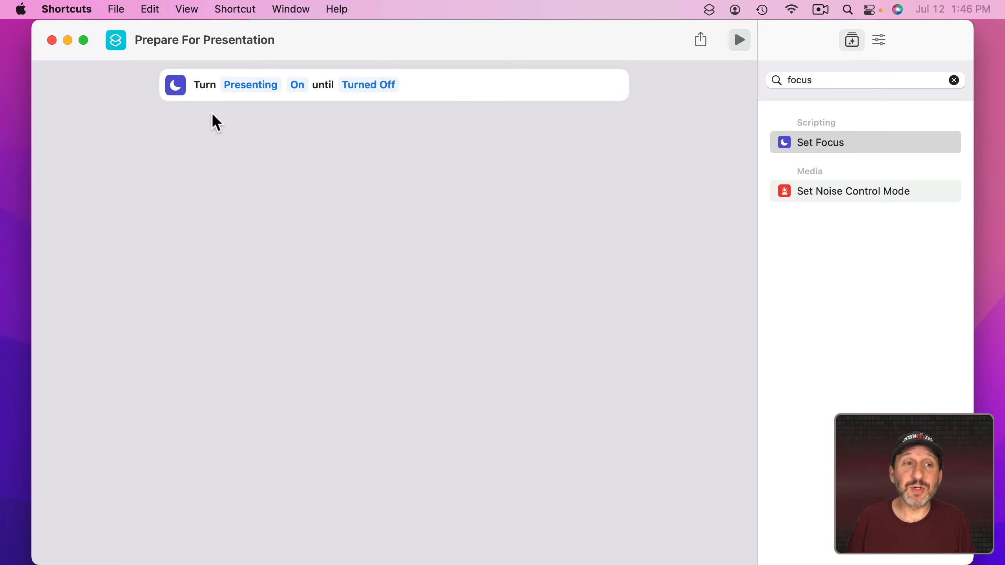
Step: Add a Quit App action below the focus action and set it to quit All Apps
double_click(892, 81)
text(quit)
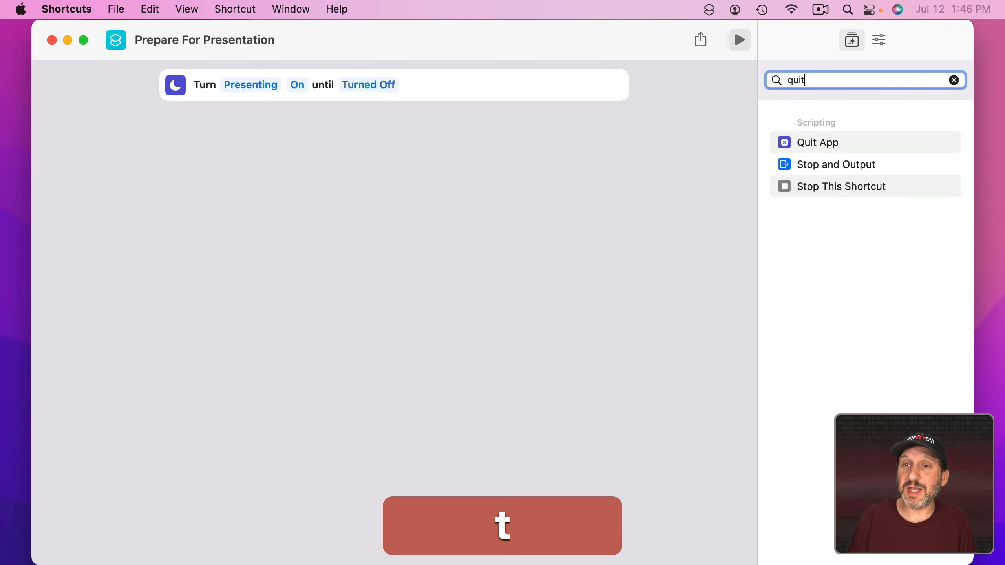
click(817, 141)
click(816, 142)
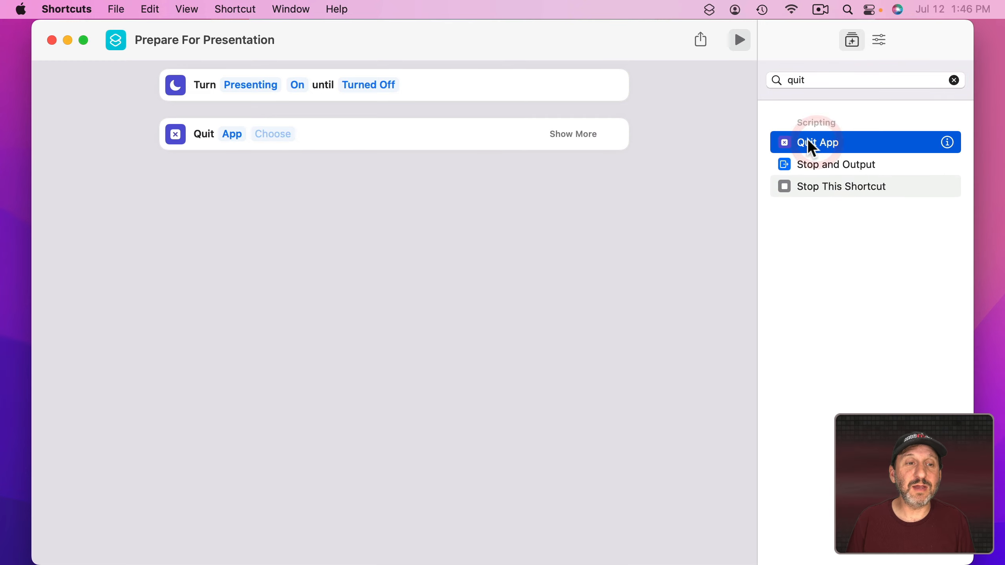
click(231, 135)
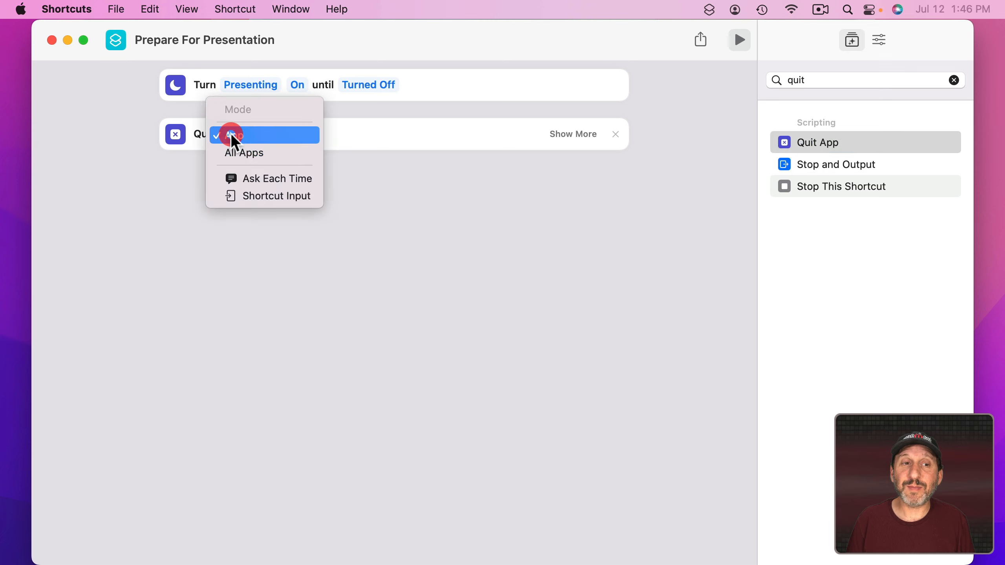
click(241, 153)
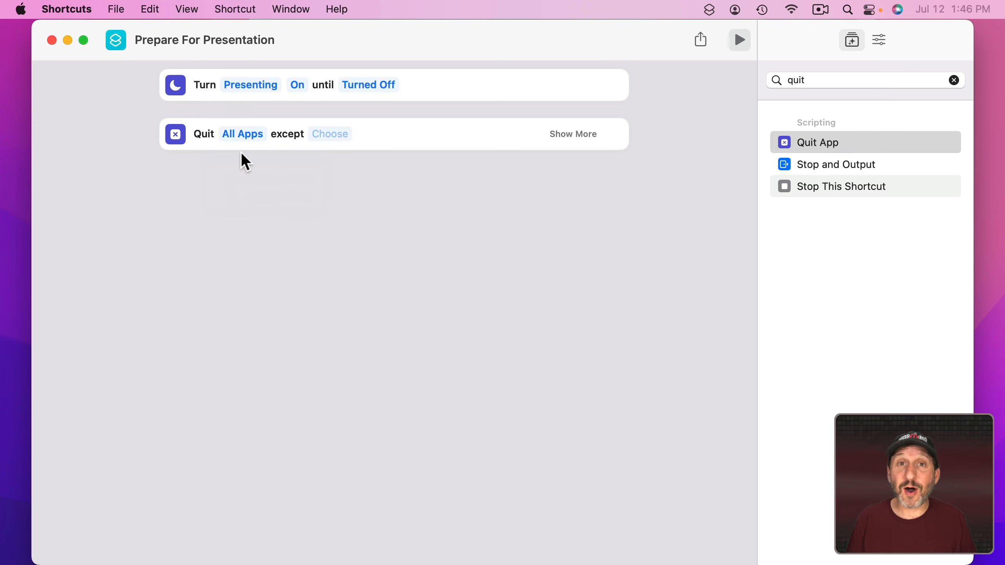
Step: Exclude zoom.us, Keynote and Safari from the apps that the Quit action closes
click(332, 134)
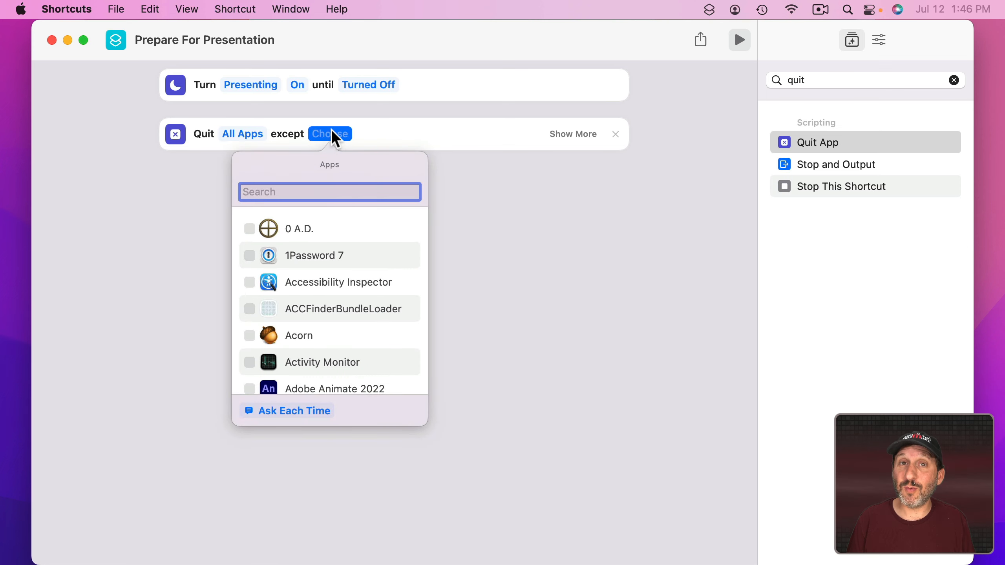
text(zoom)
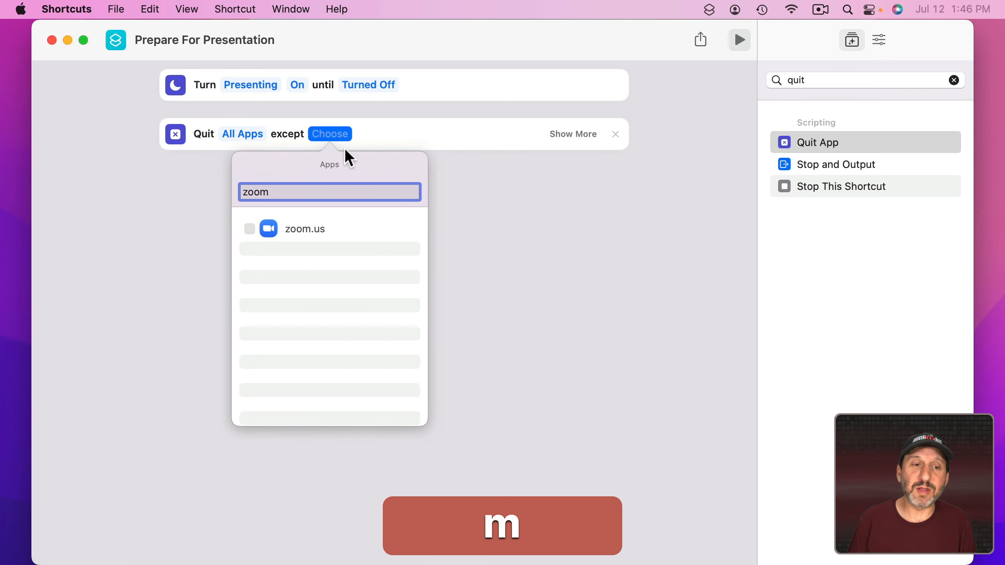
click(249, 228)
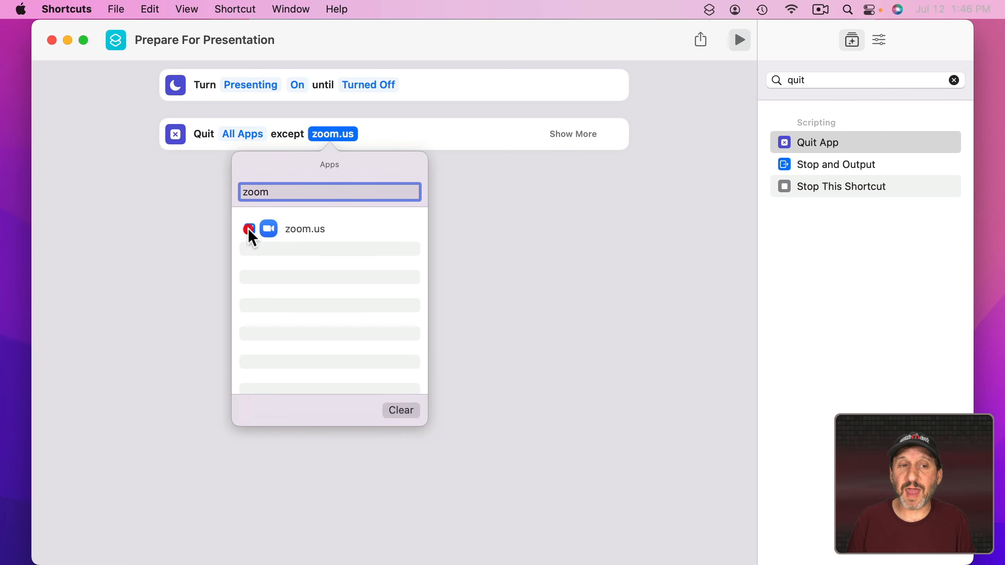
drag(280, 193, 216, 189)
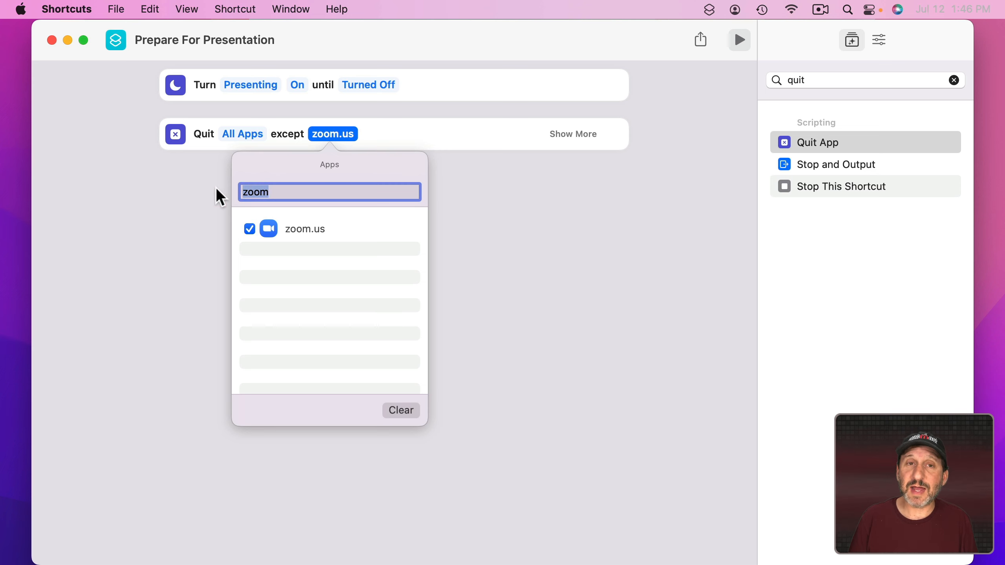
text(keyno)
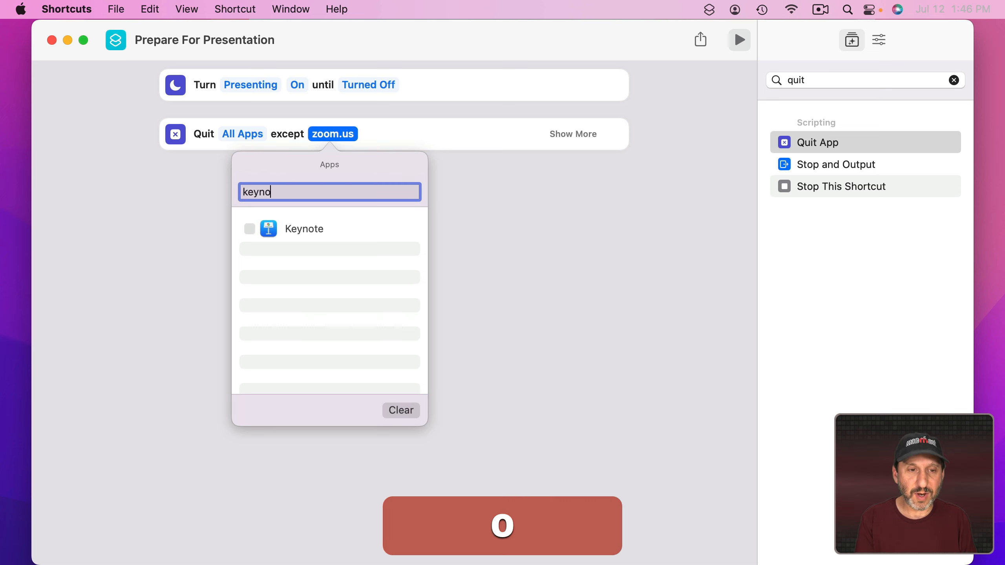
click(248, 228)
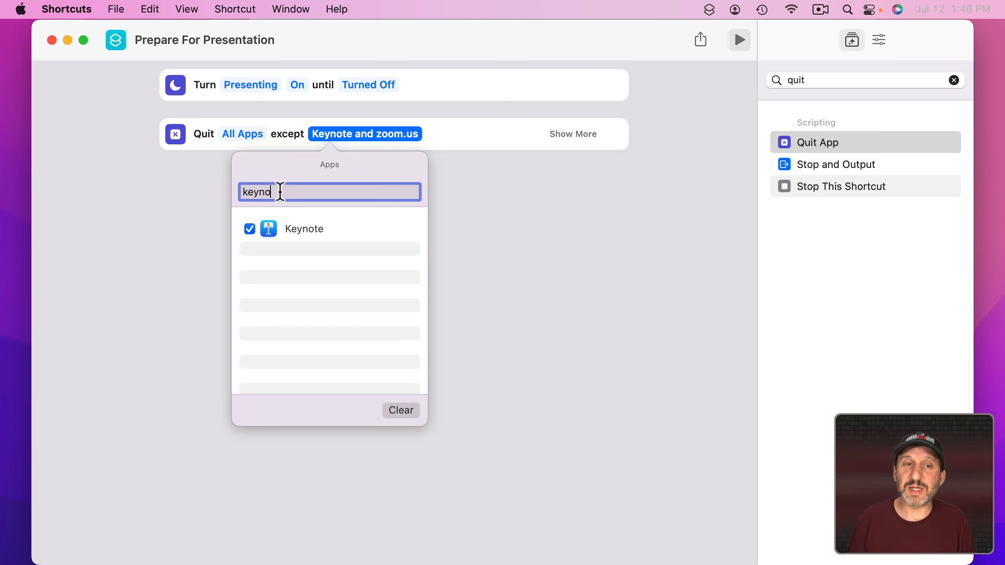
drag(281, 193, 222, 186)
text(safar)
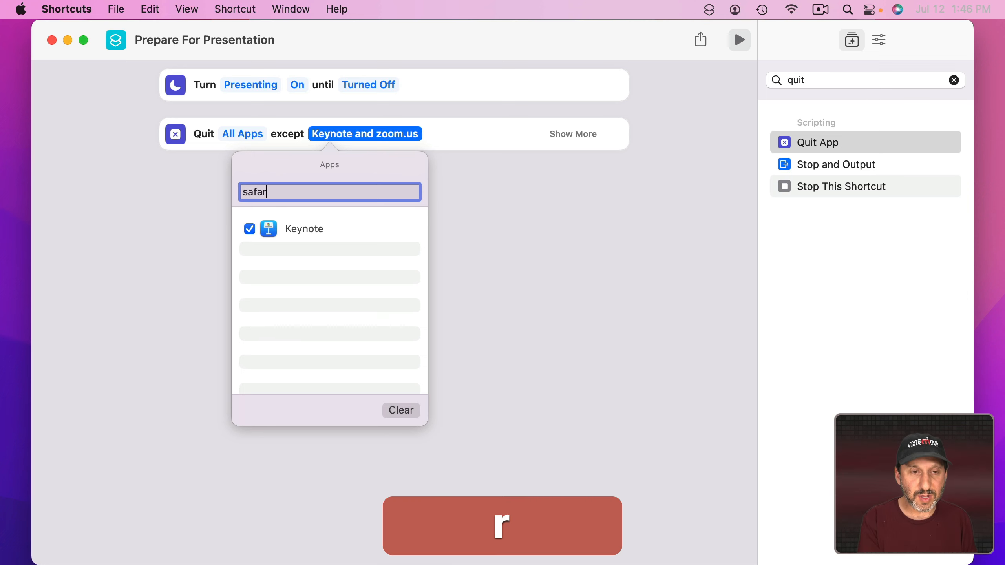
click(249, 229)
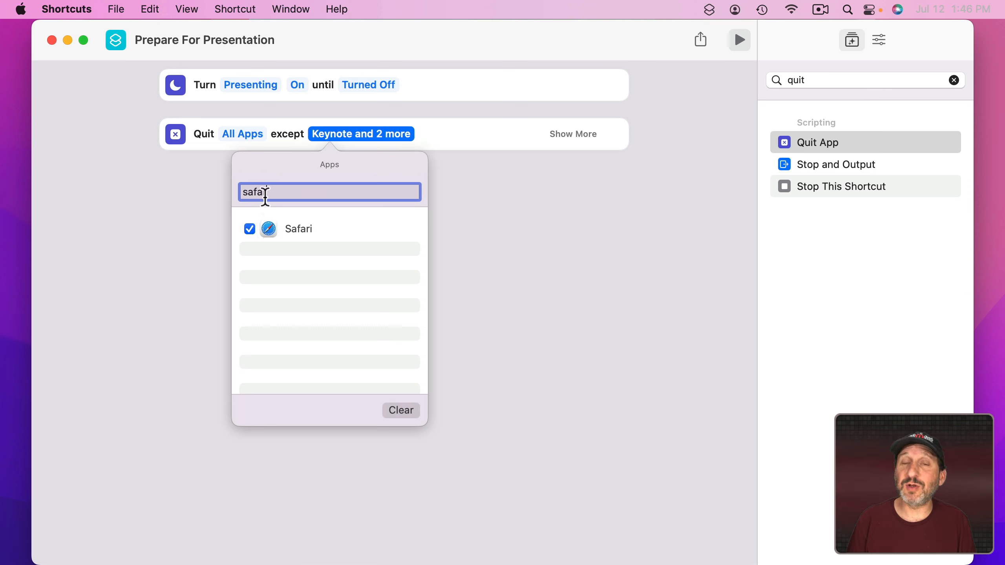
click(492, 327)
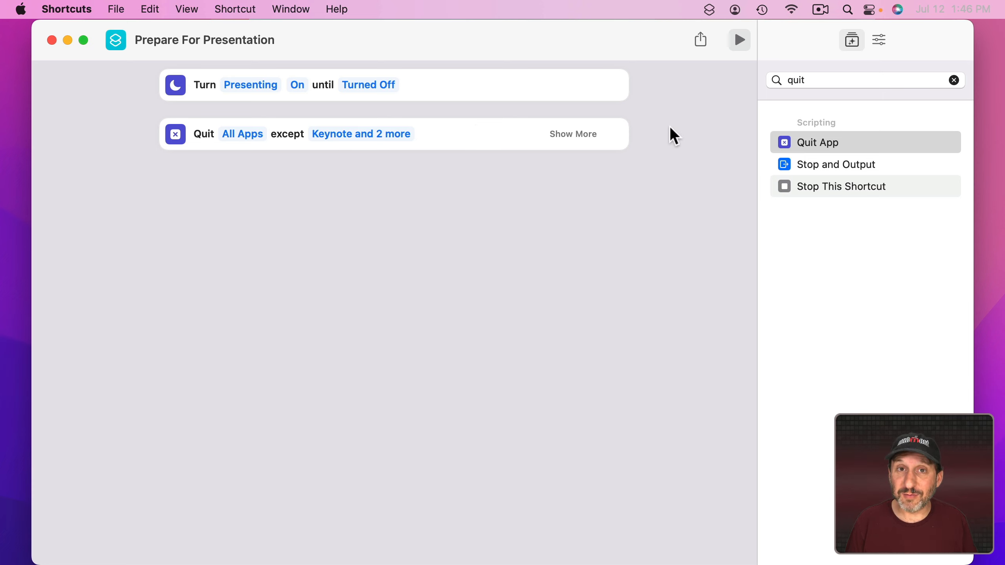
Step: Add an Open App action after the Quit action and set it to open zoom.us
click(794, 81)
double_click(794, 81)
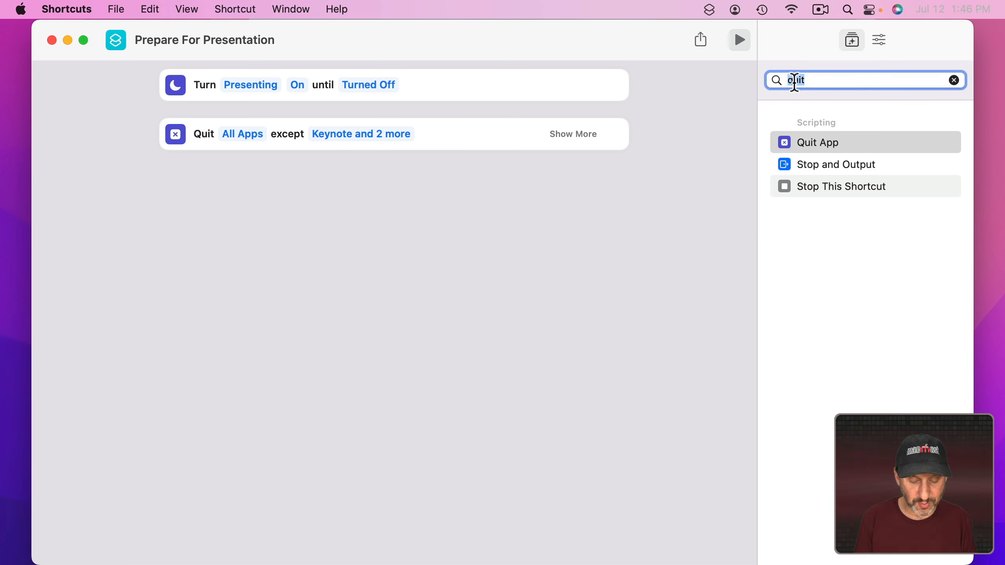
text(open)
scroll(827, 229, down, 10)
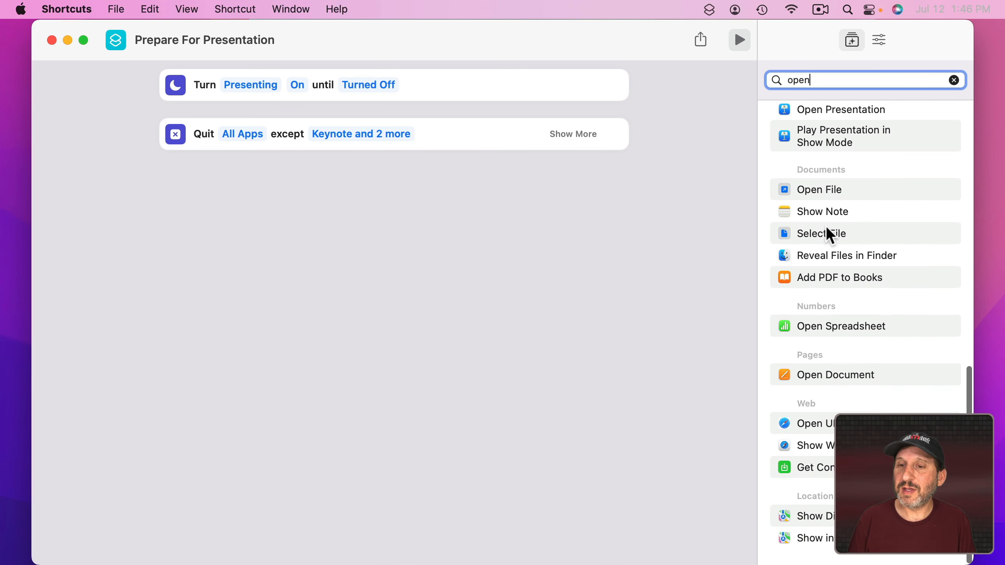
scroll(827, 229, up, 3)
scroll(817, 166, up, 3)
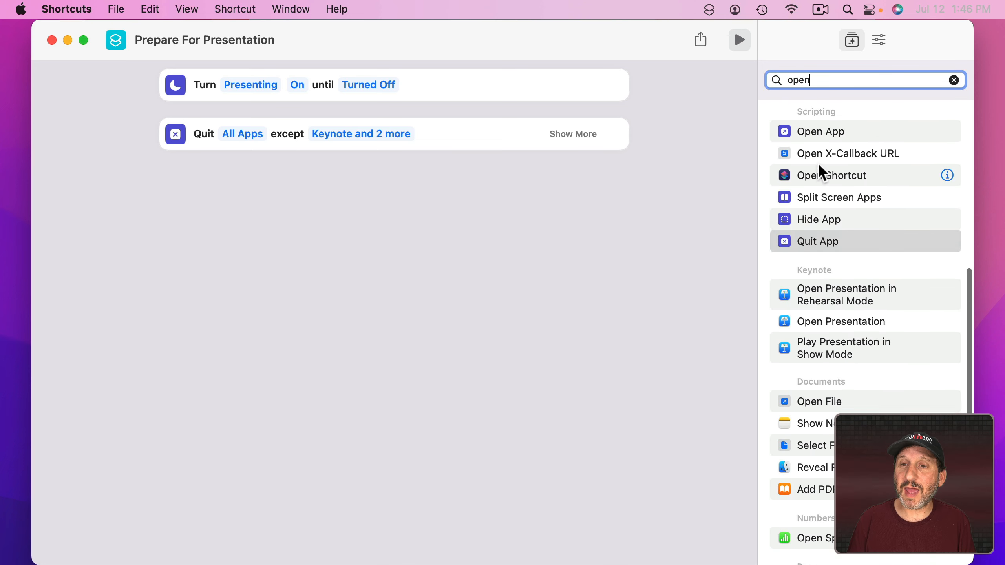
double_click(816, 131)
click(238, 181)
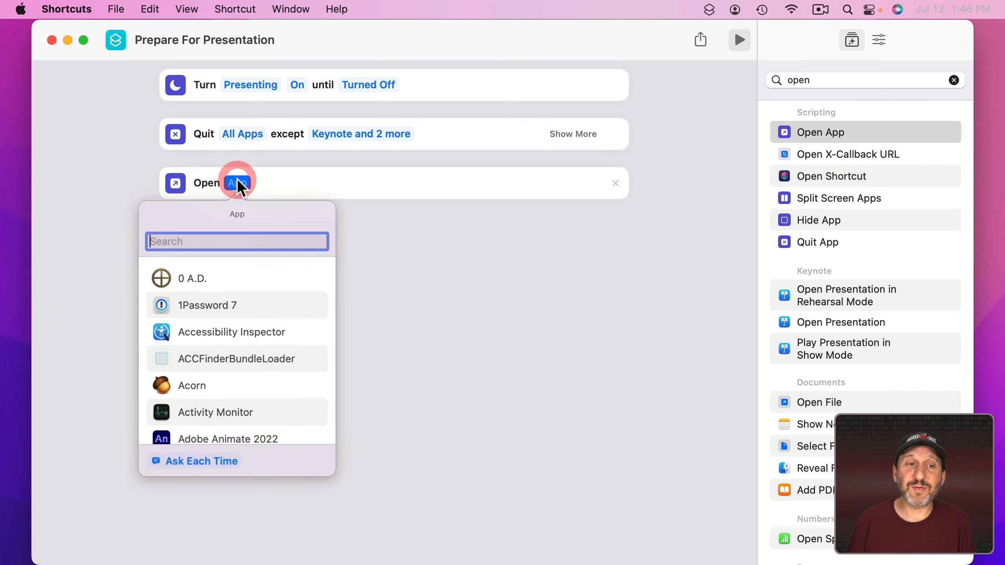
text(zoom)
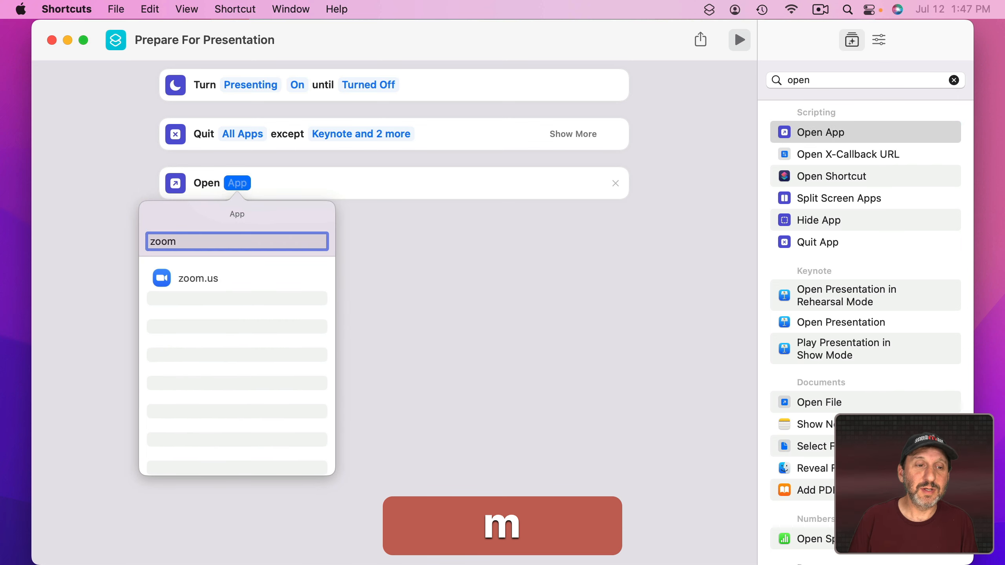
click(187, 279)
Step: Add a second Open App action to the shortcut and set it to open Keynote
click(817, 132)
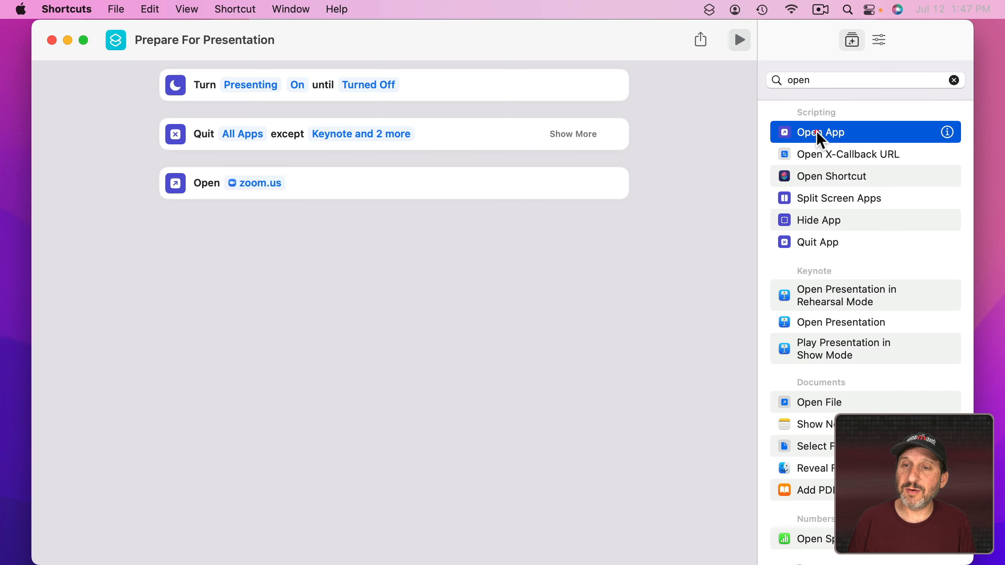
double_click(817, 130)
click(239, 232)
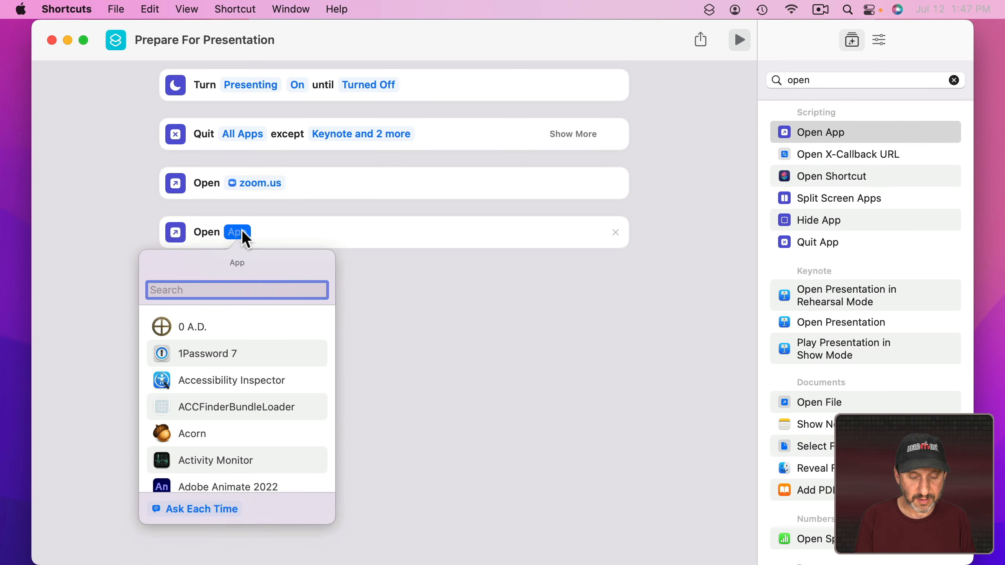
text(key)
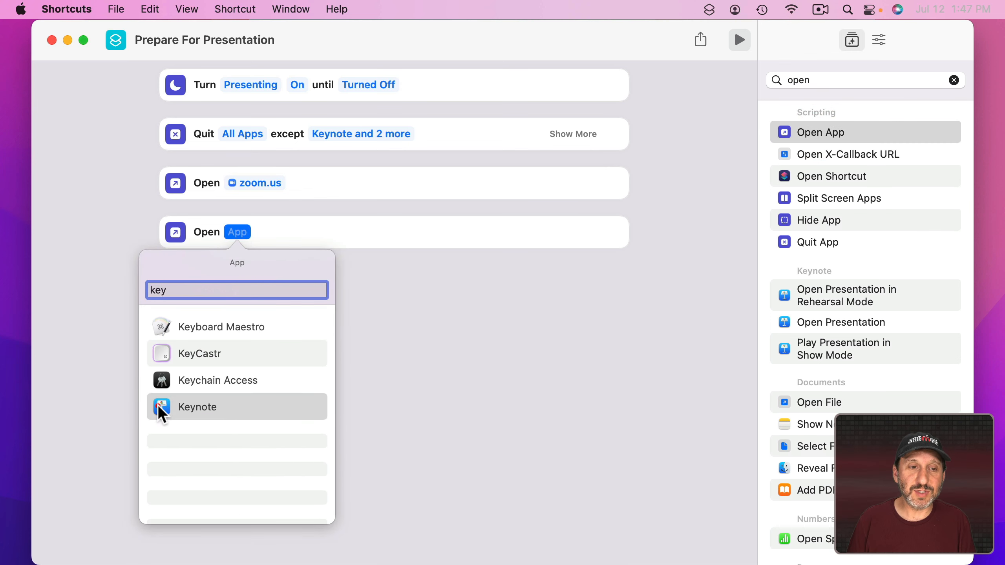
click(161, 412)
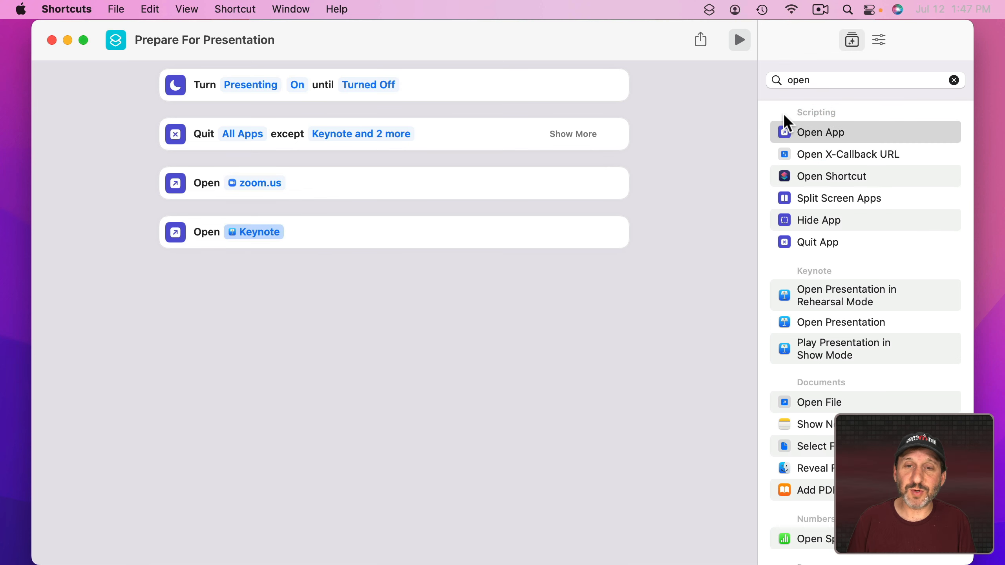
Step: Add a third Open App action to the shortcut and set it to open Safari
click(818, 81)
double_click(824, 131)
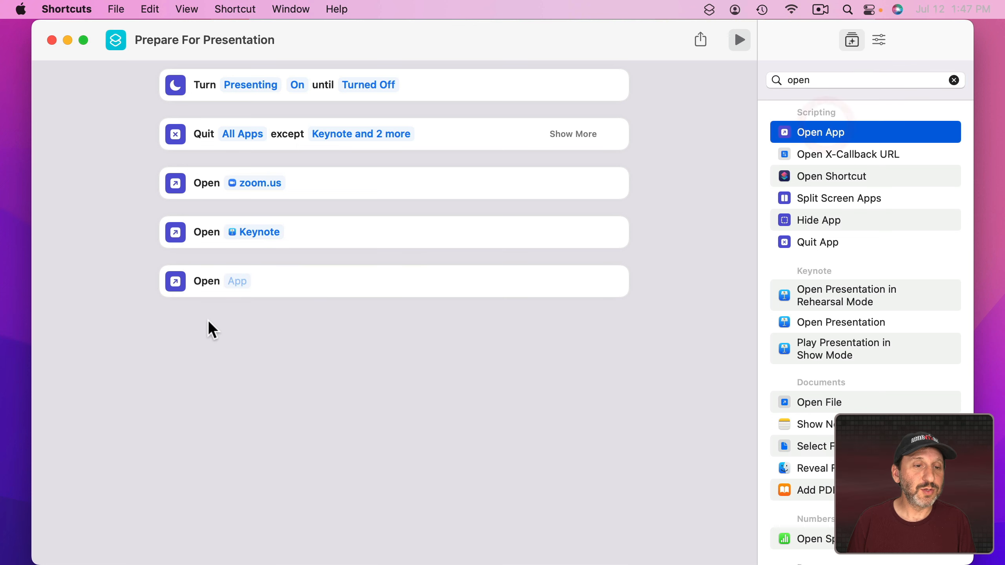
click(237, 281)
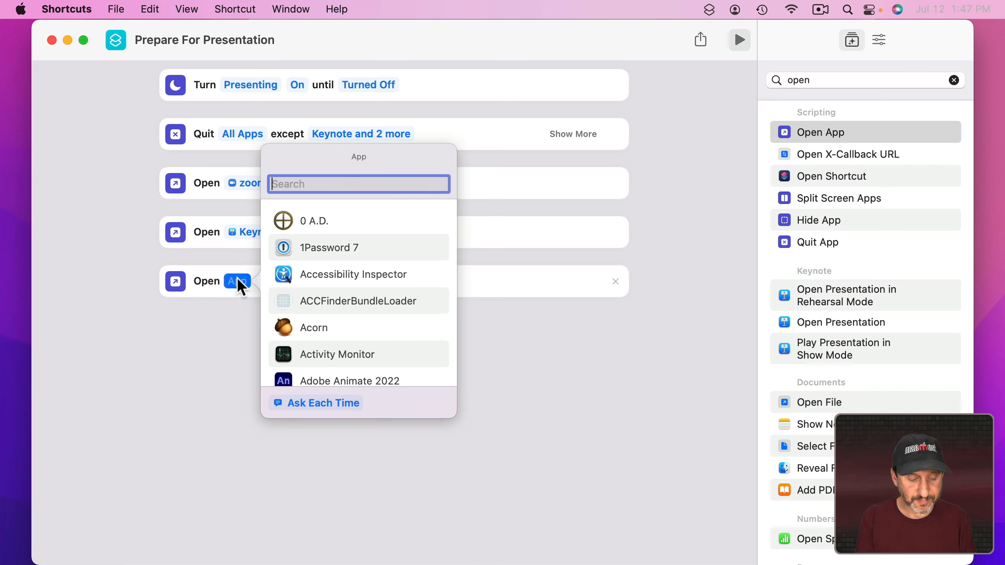
text(safa)
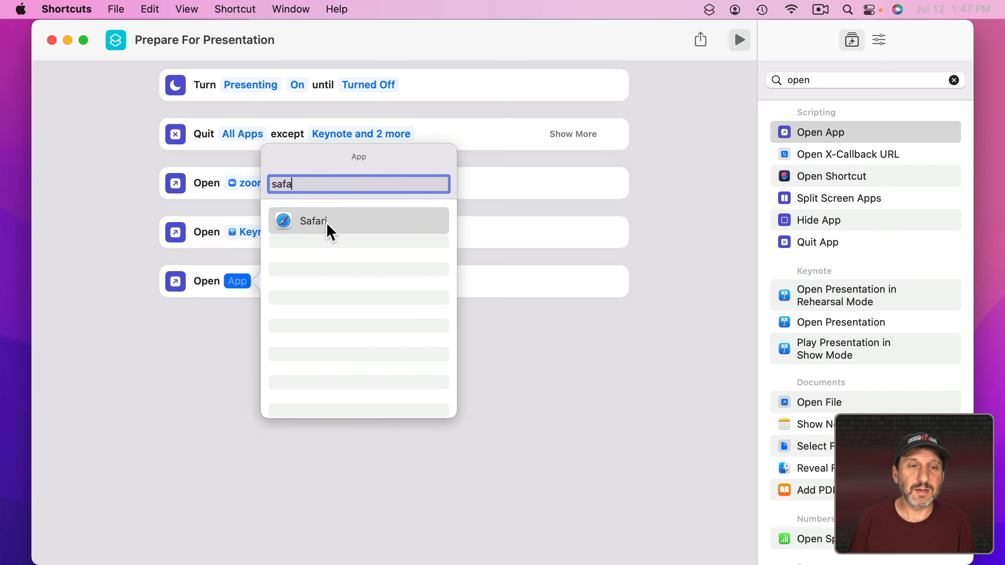
click(327, 224)
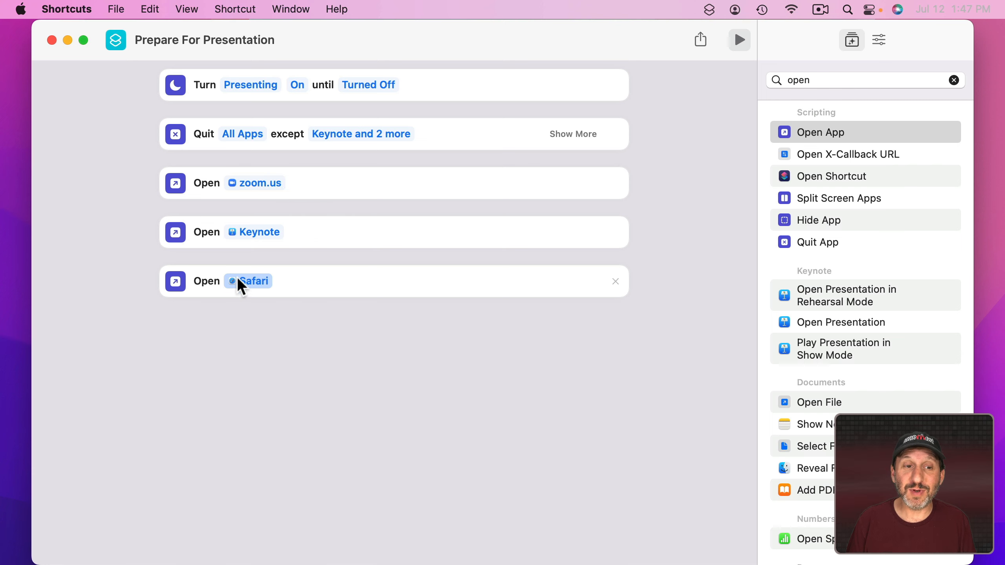
Step: Add a Hide App action after the Open Safari action and set it to hide Keynote
double_click(797, 80)
text(hide)
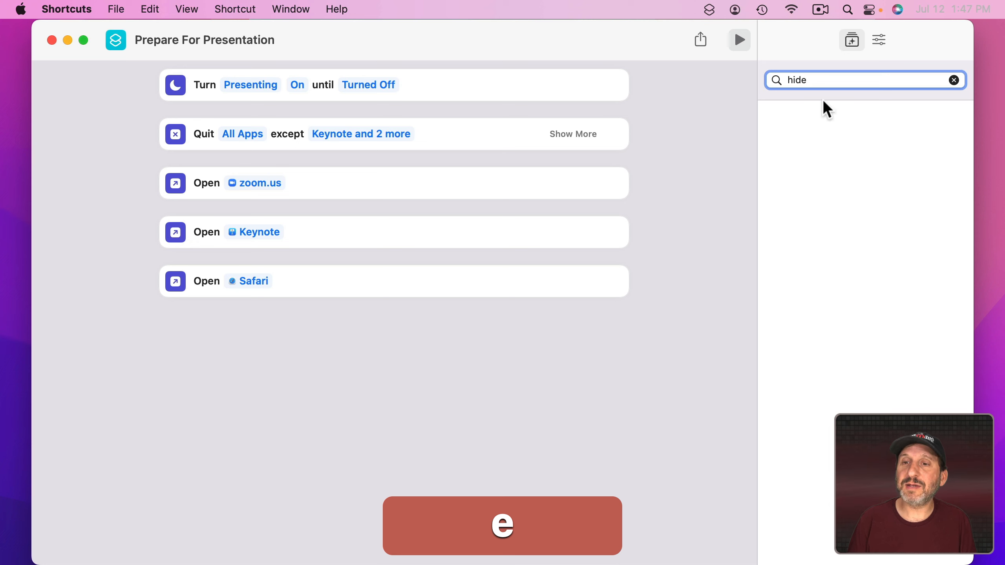
double_click(827, 141)
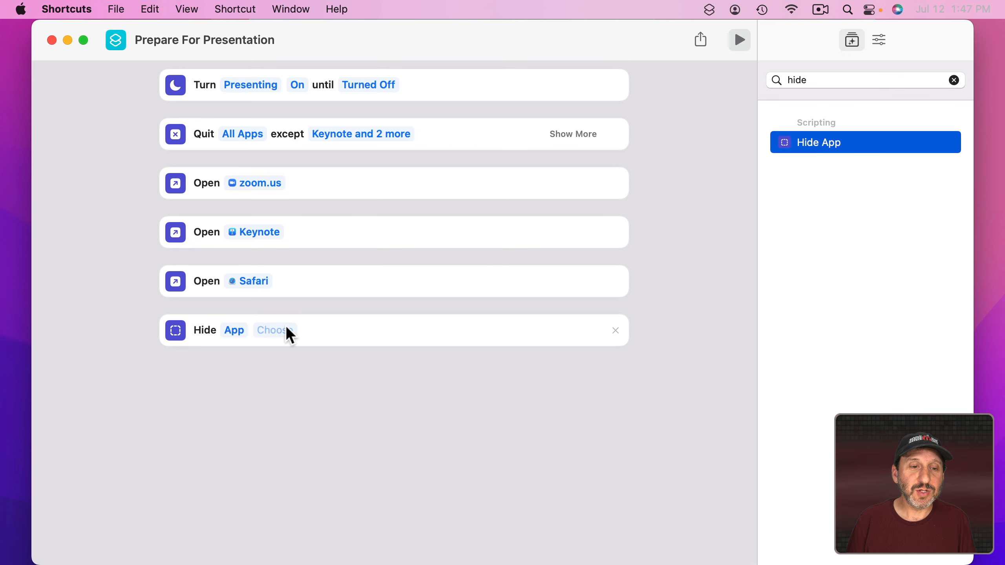
click(275, 329)
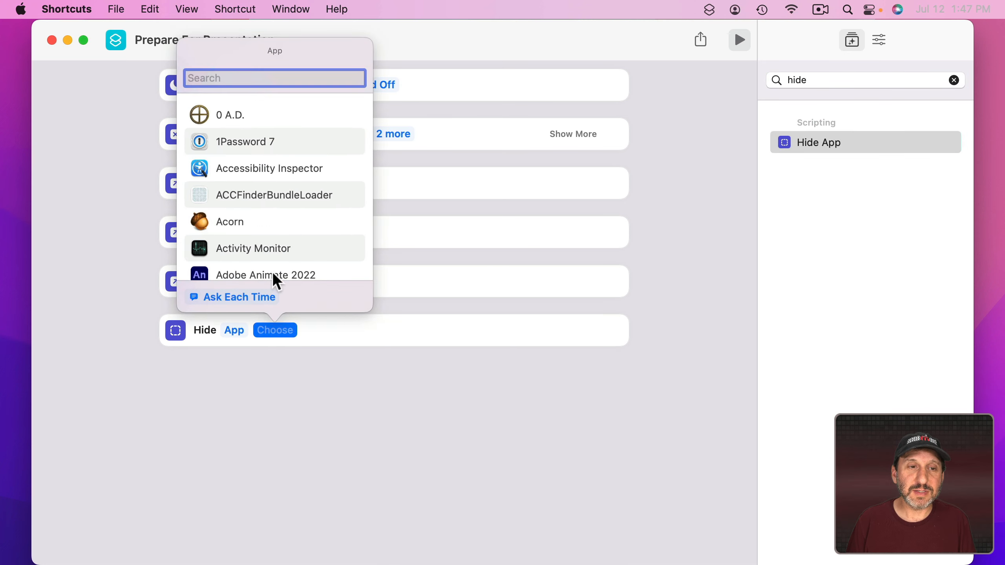
text(key)
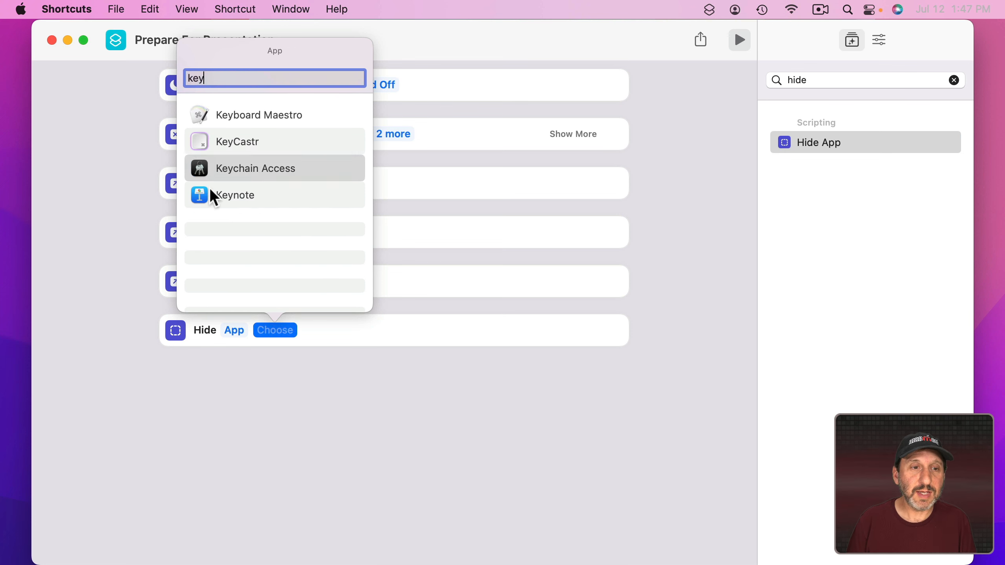
click(209, 194)
Step: Add a second Hide App action to the shortcut and set it to hide Safari
double_click(832, 145)
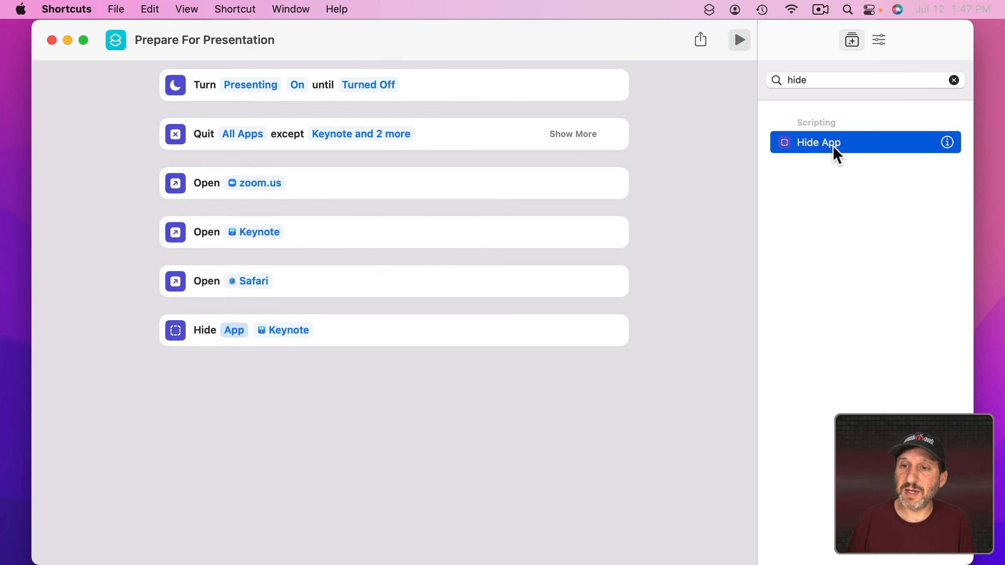
click(276, 380)
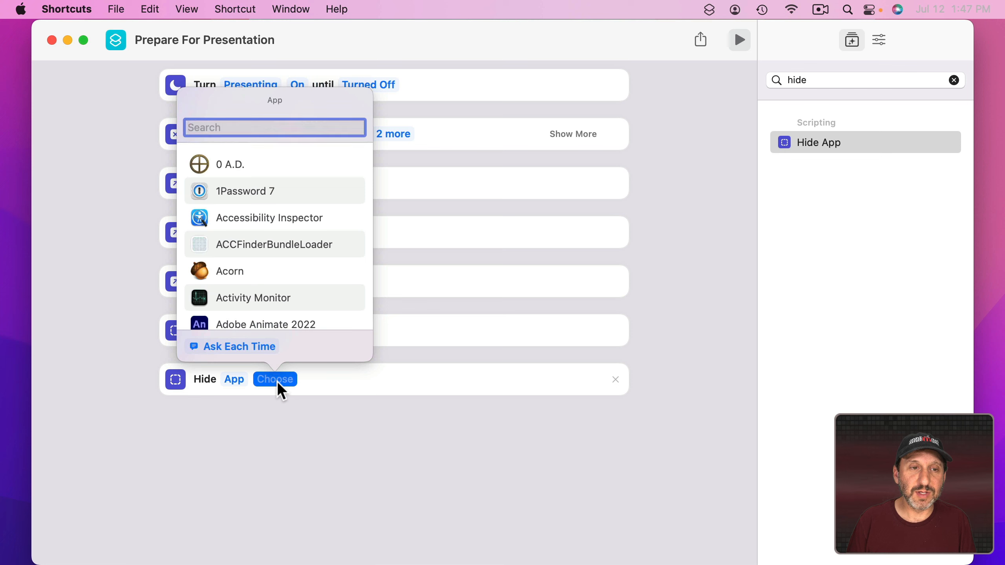
text(safari)
key(Return)
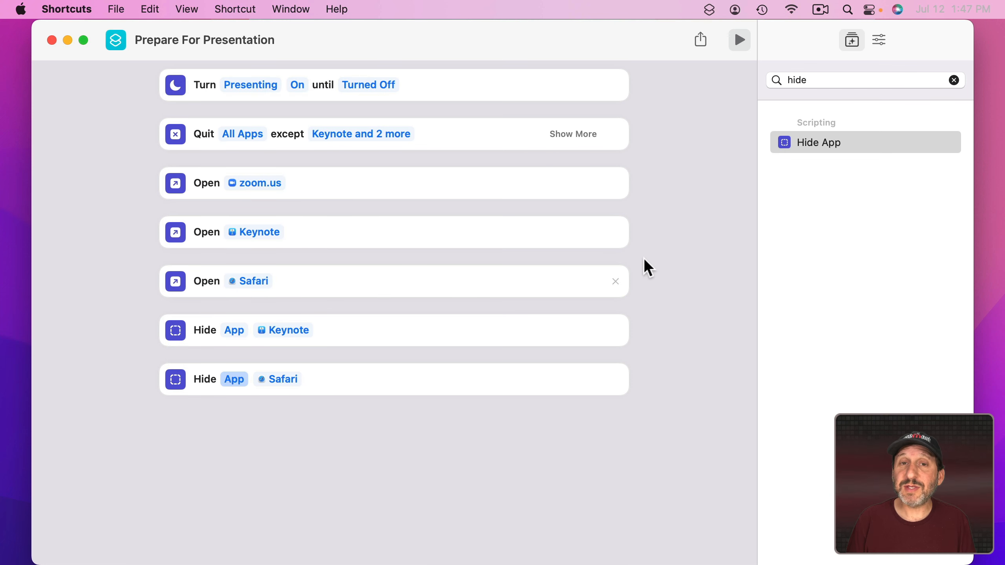
double_click(805, 79)
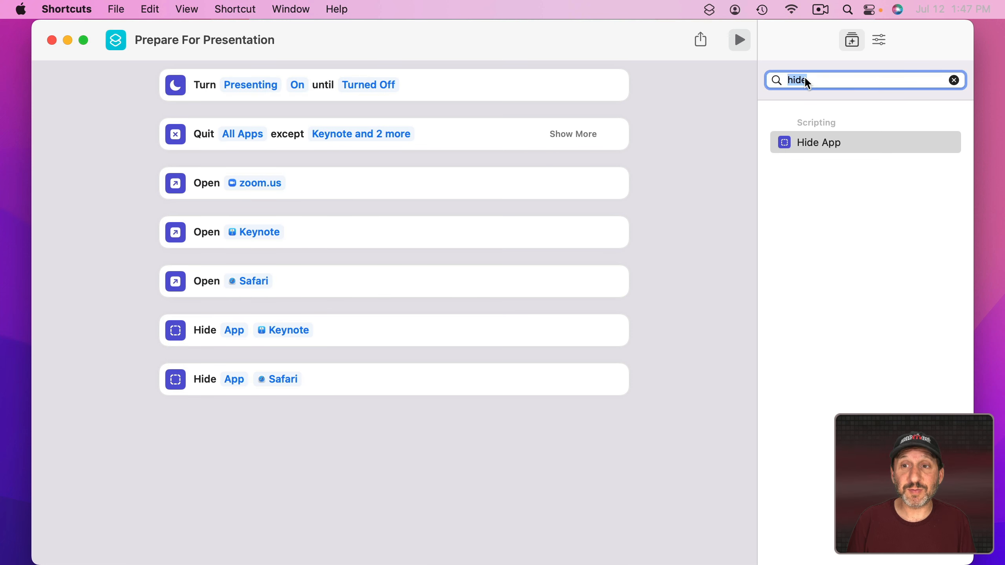
text(url)
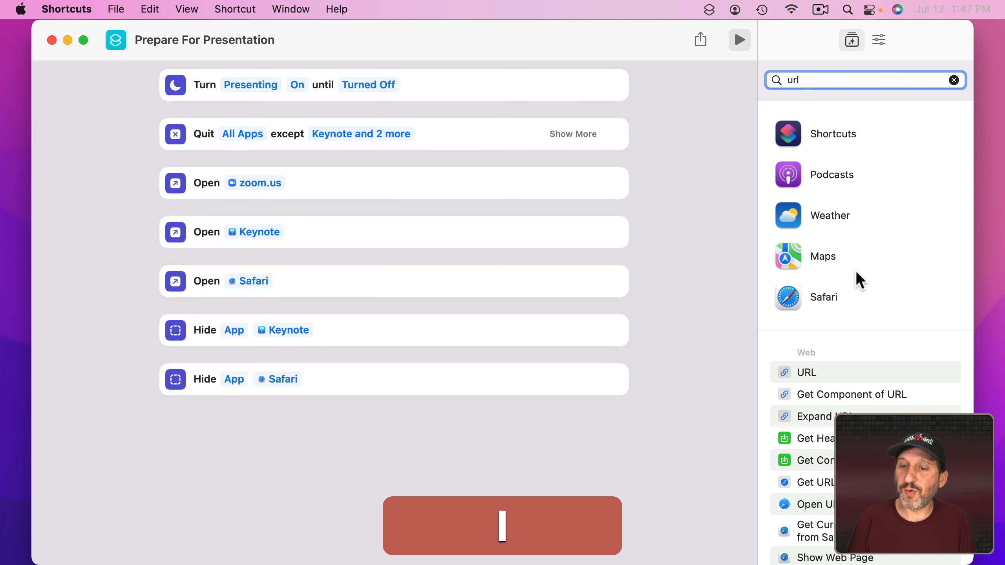
scroll(856, 273, down, 10)
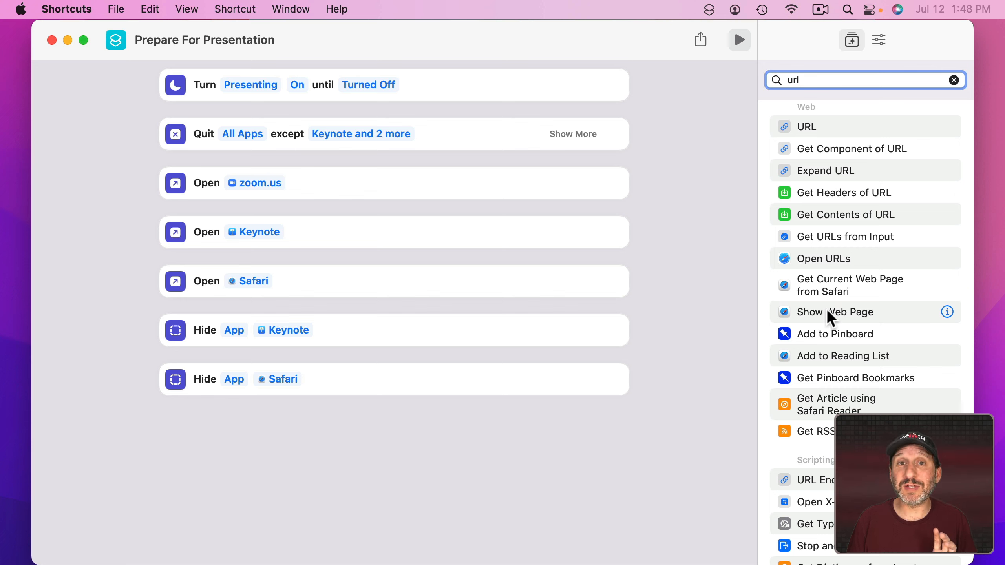
double_click(818, 259)
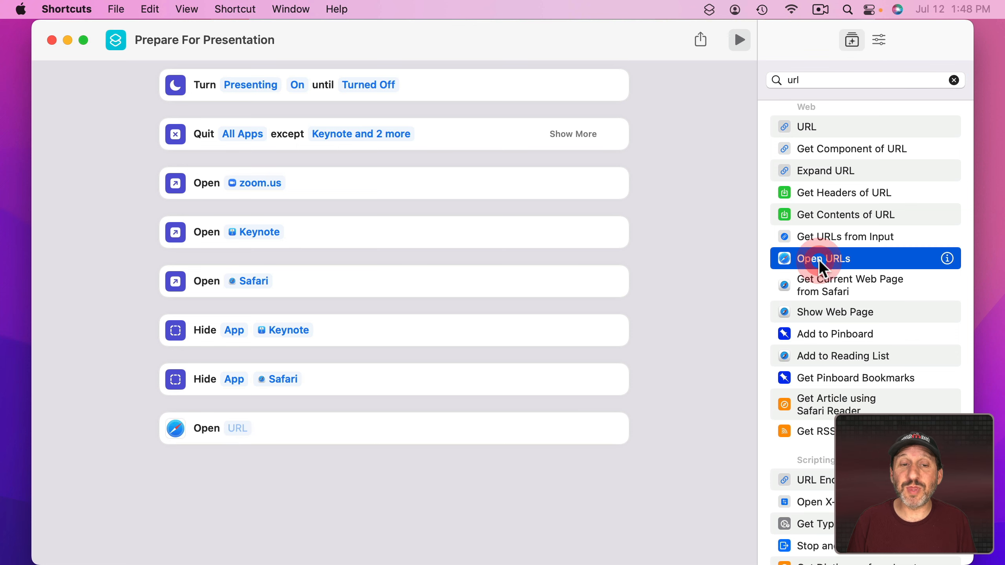
click(234, 428)
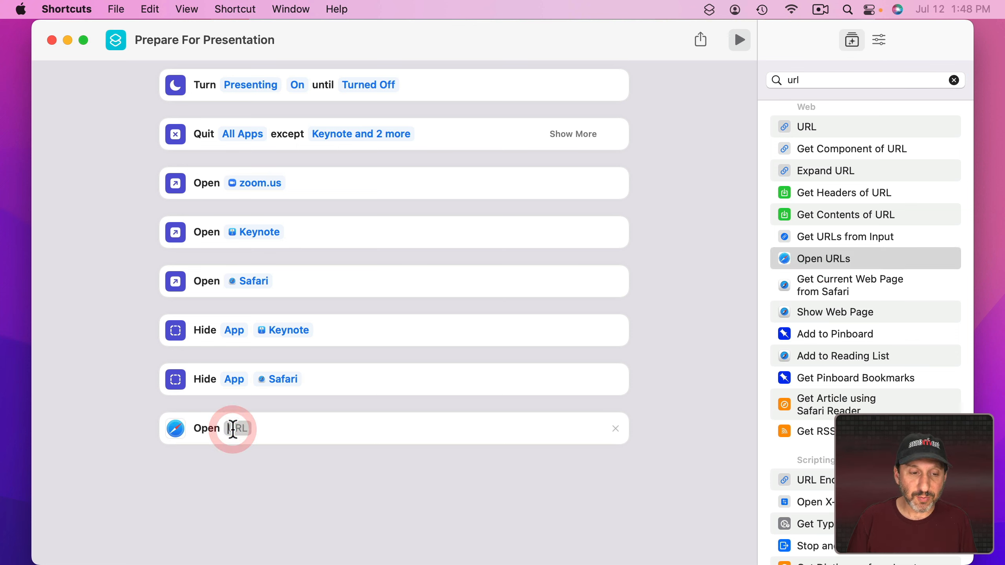
text(https://ma)
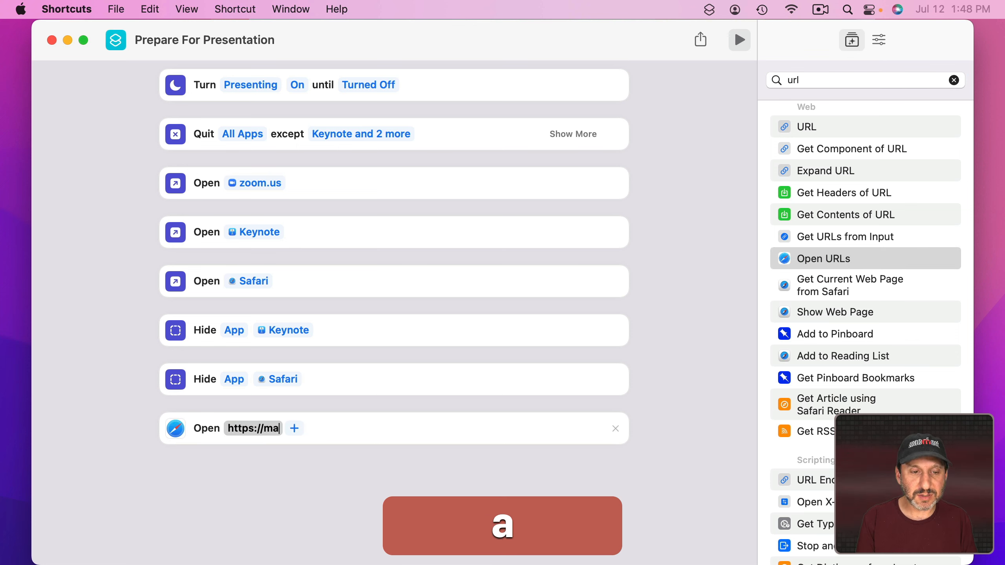
text(cmost.com)
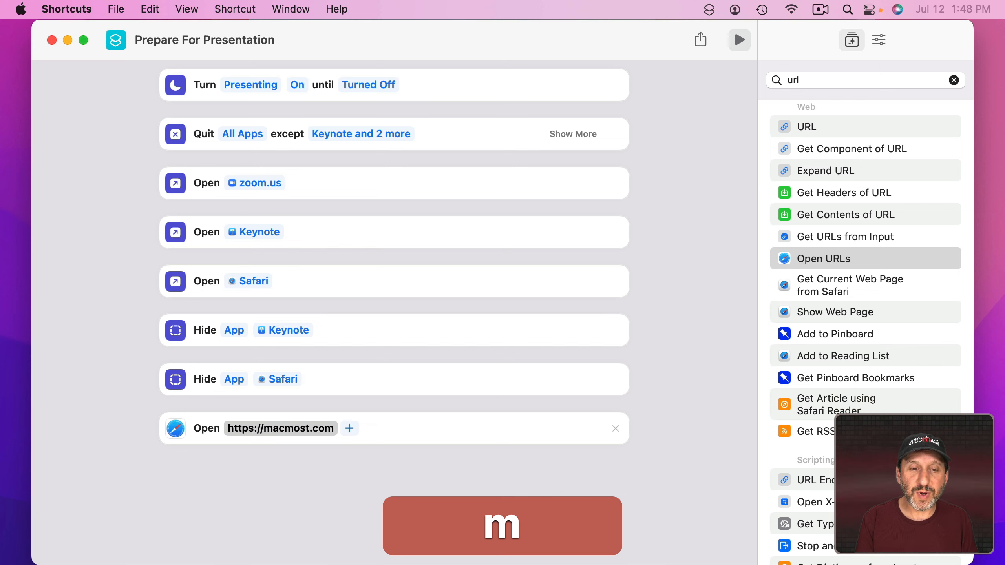
key(Return)
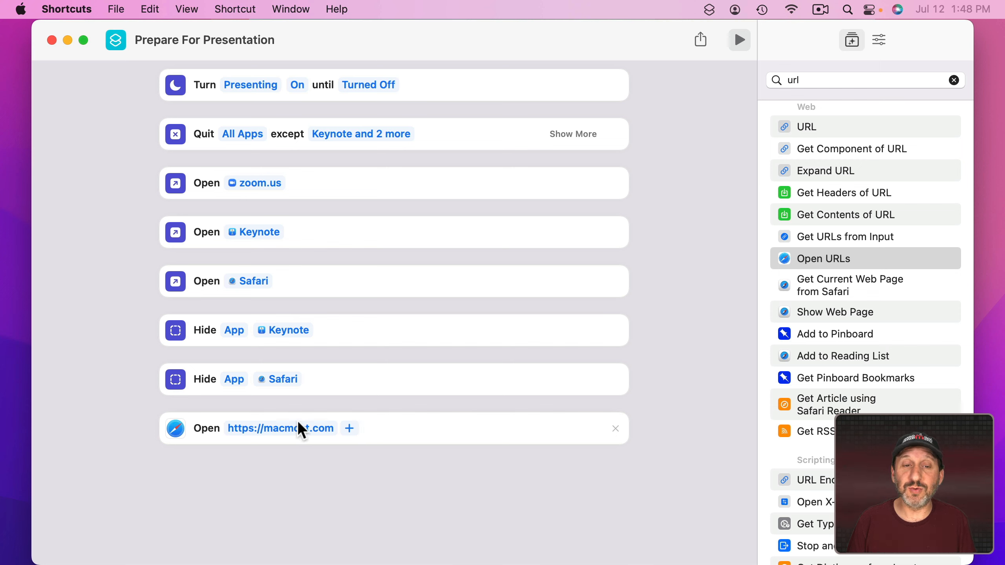
Step: Add a Find Windows action after the action that opens the web address, keeping All Windows as its source
click(808, 82)
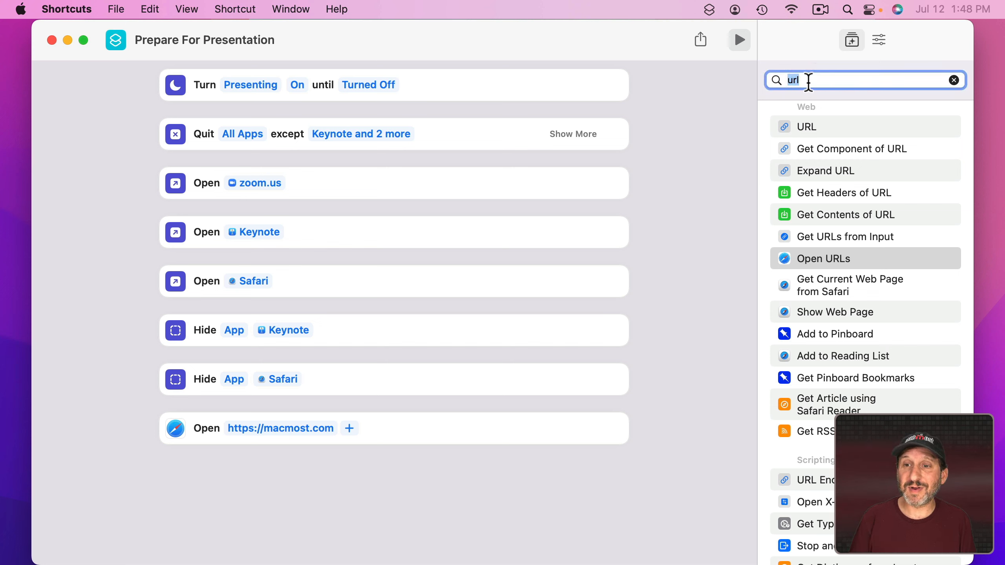
text(find)
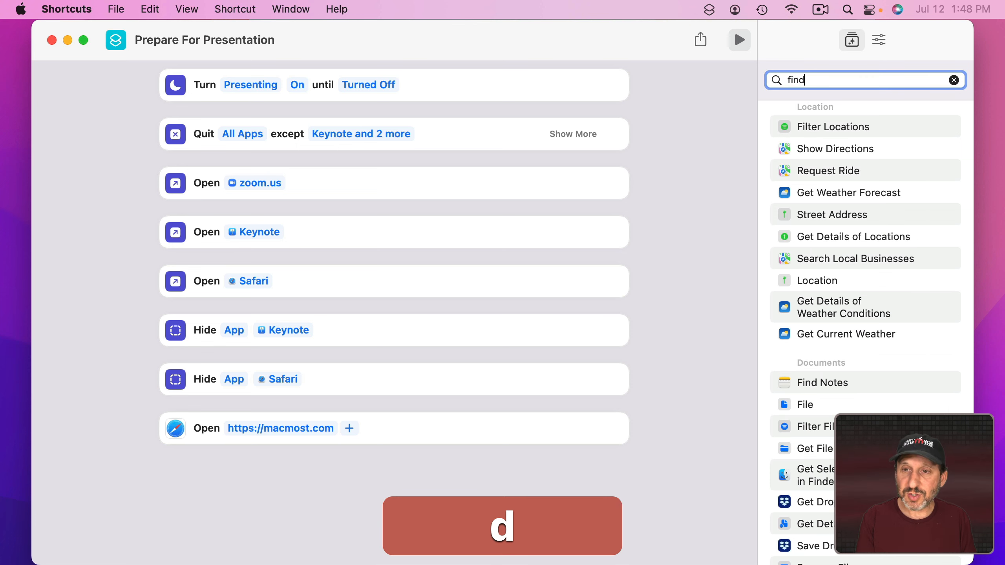
text( windo)
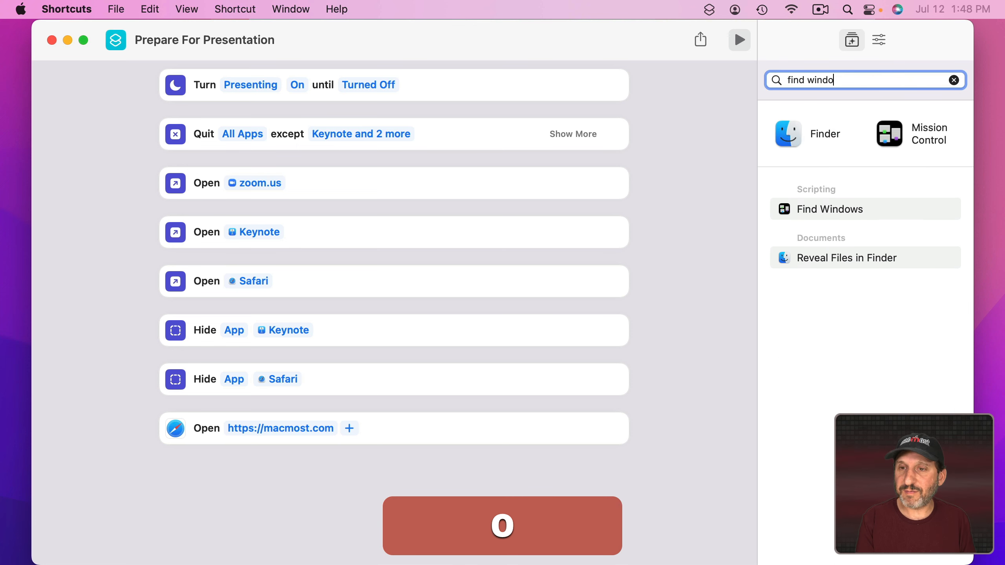
double_click(823, 202)
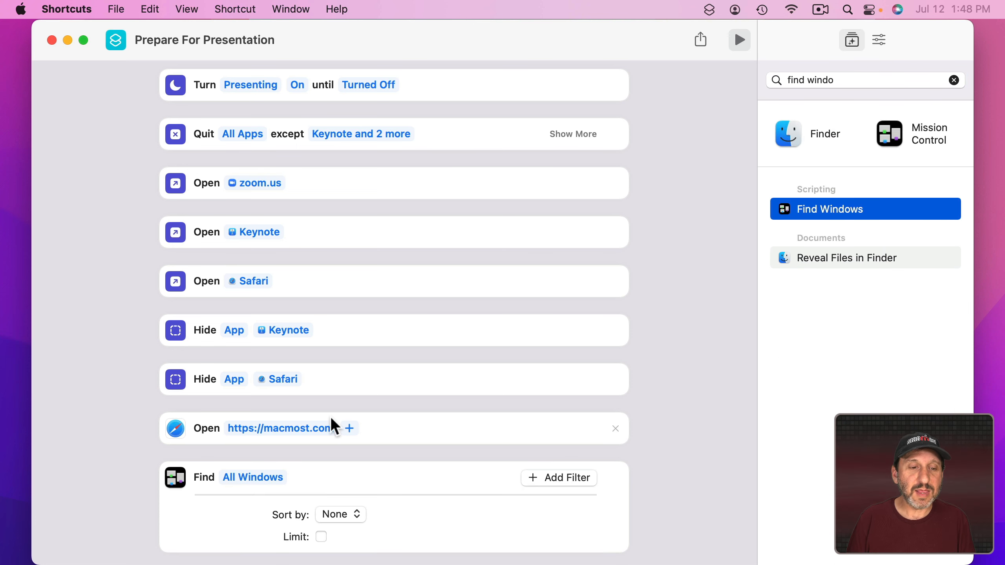
click(253, 467)
click(255, 466)
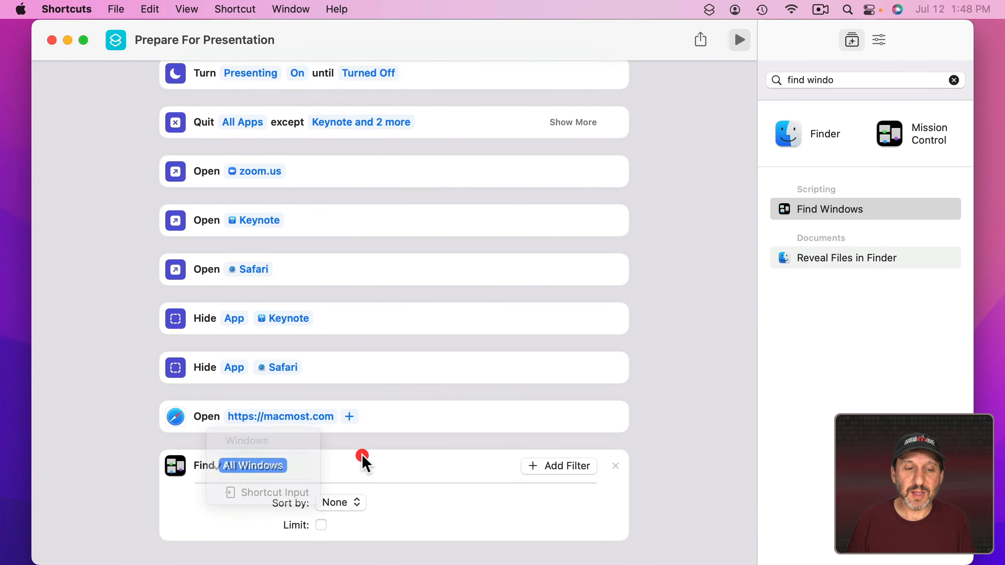
Step: Add a filter to the Find Windows action so that App Name is Safari
click(557, 465)
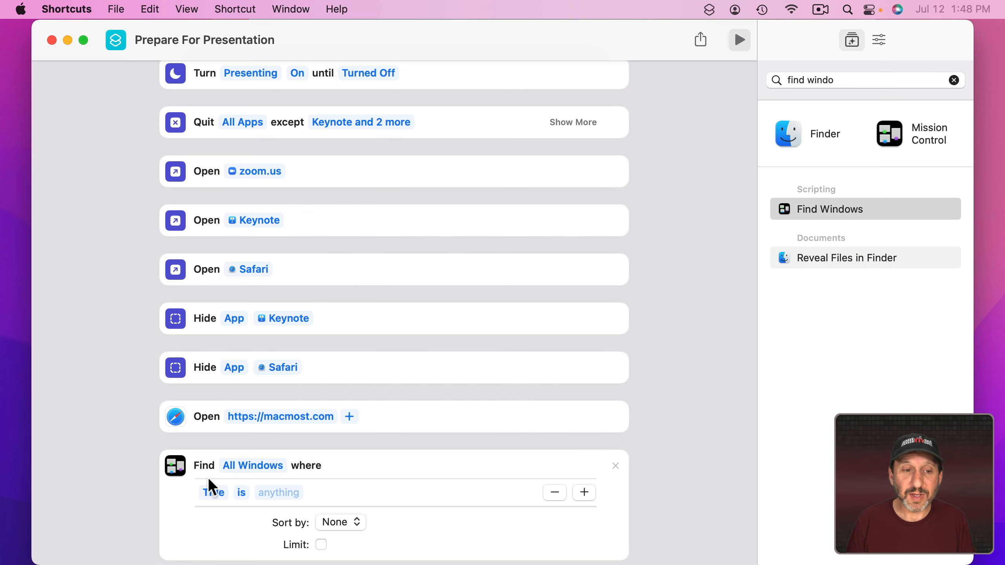
click(213, 492)
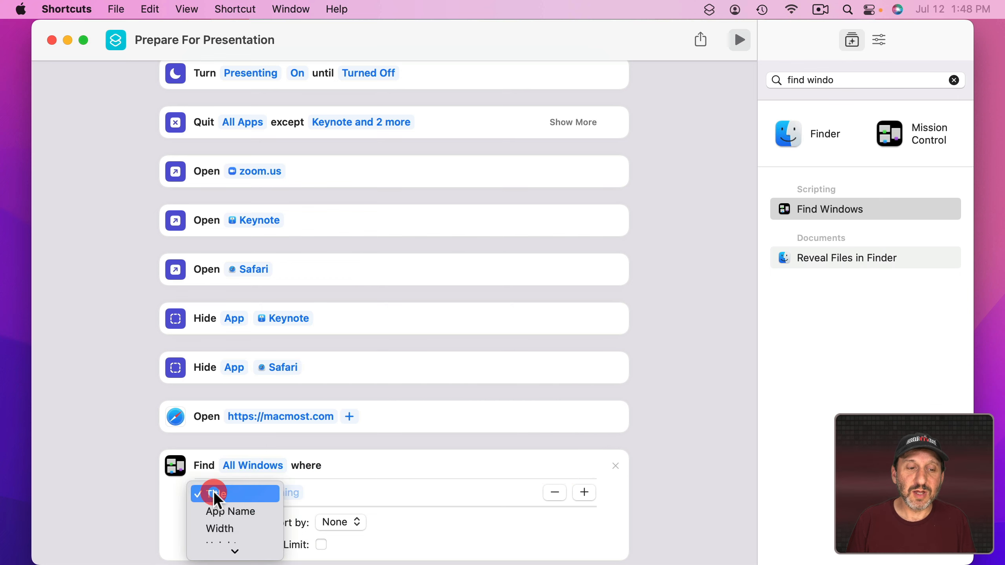
click(216, 511)
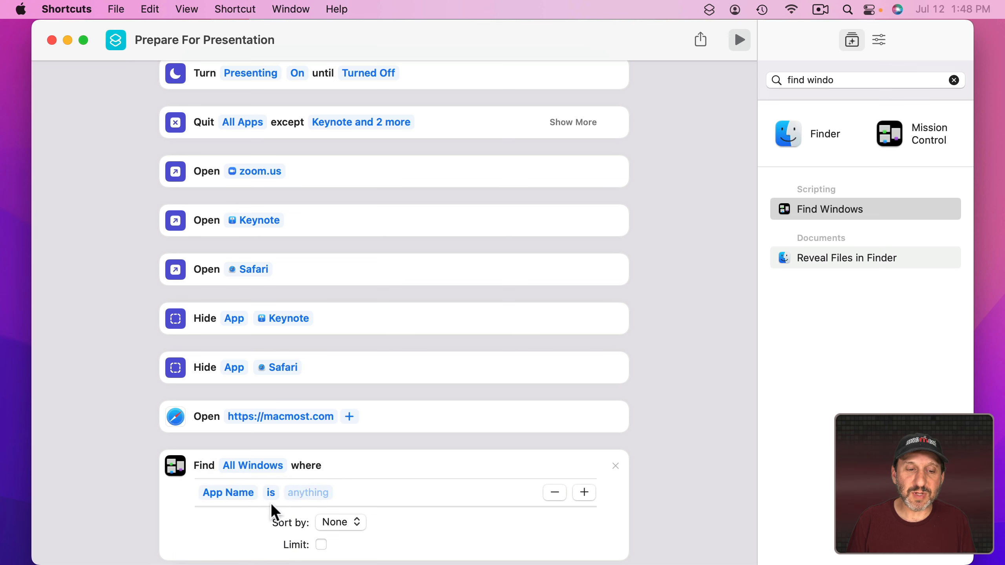
click(302, 491)
text(Safari)
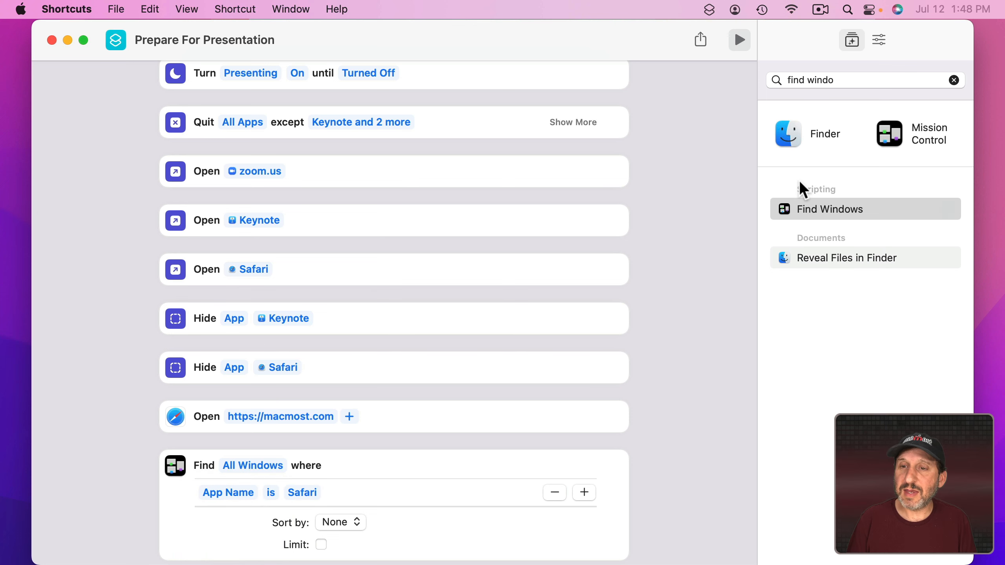
Step: Add a Resize Window action after Find Windows and move the Hide Safari action below it
triple_click(823, 81)
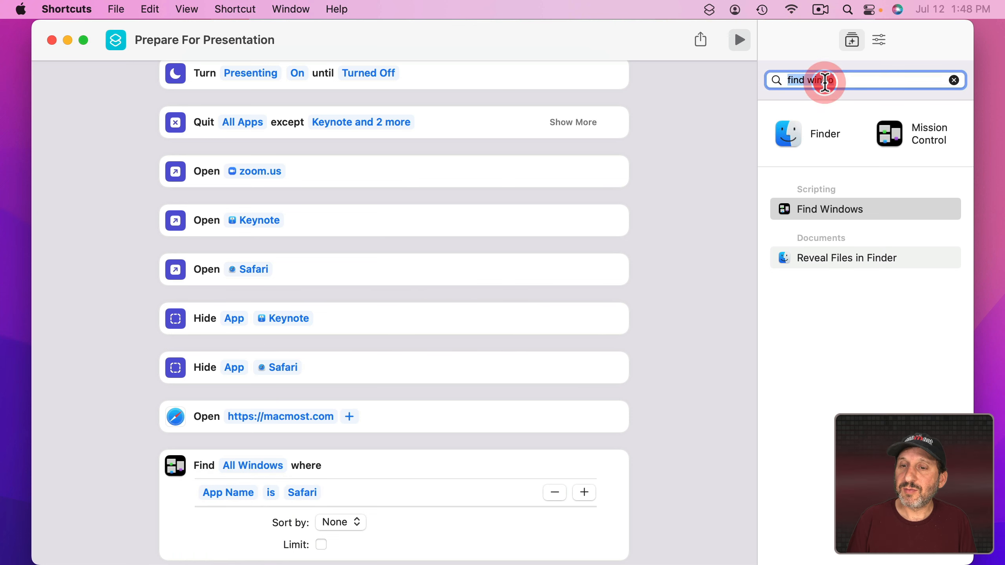
text(resize)
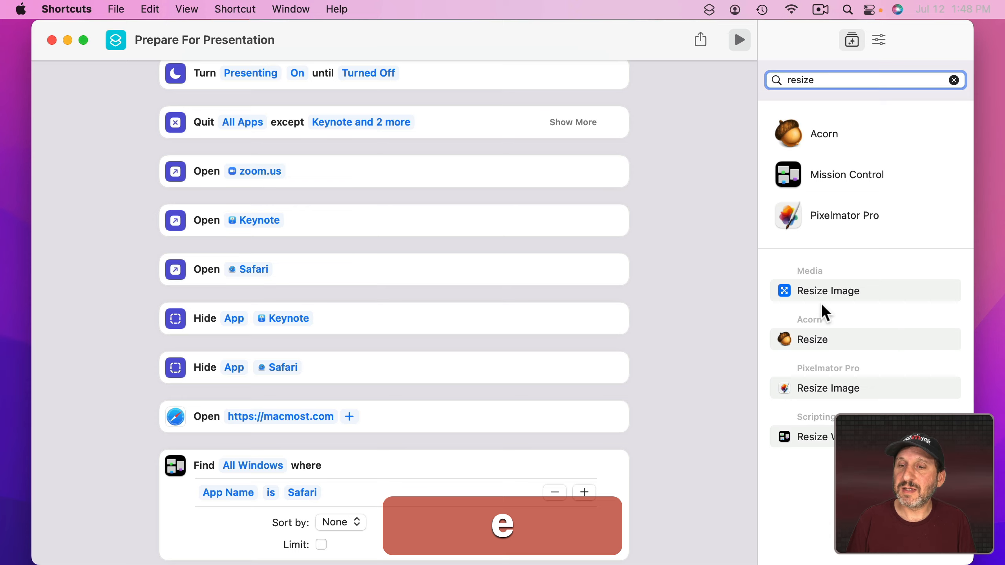
text( win)
key(Return)
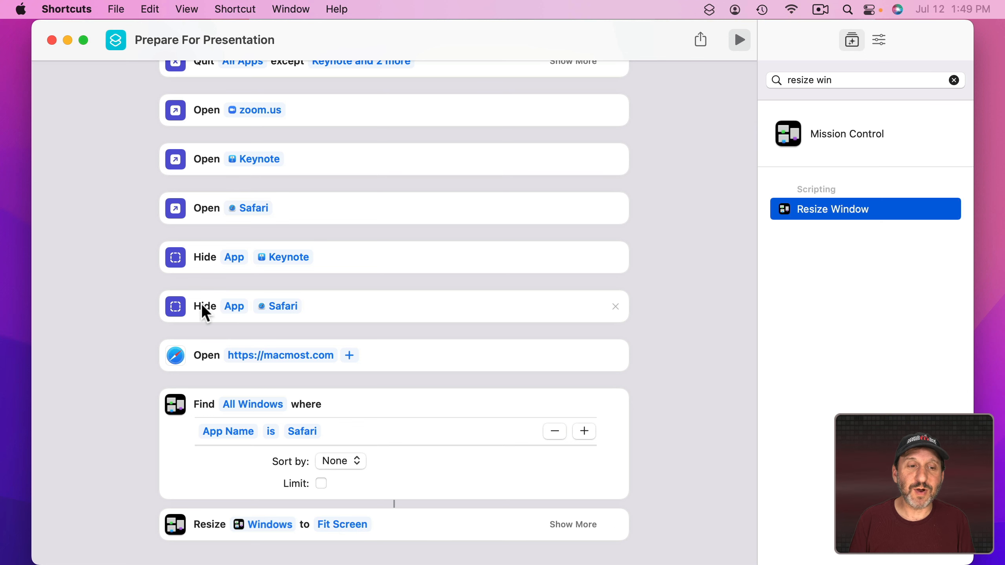
drag(201, 305, 202, 550)
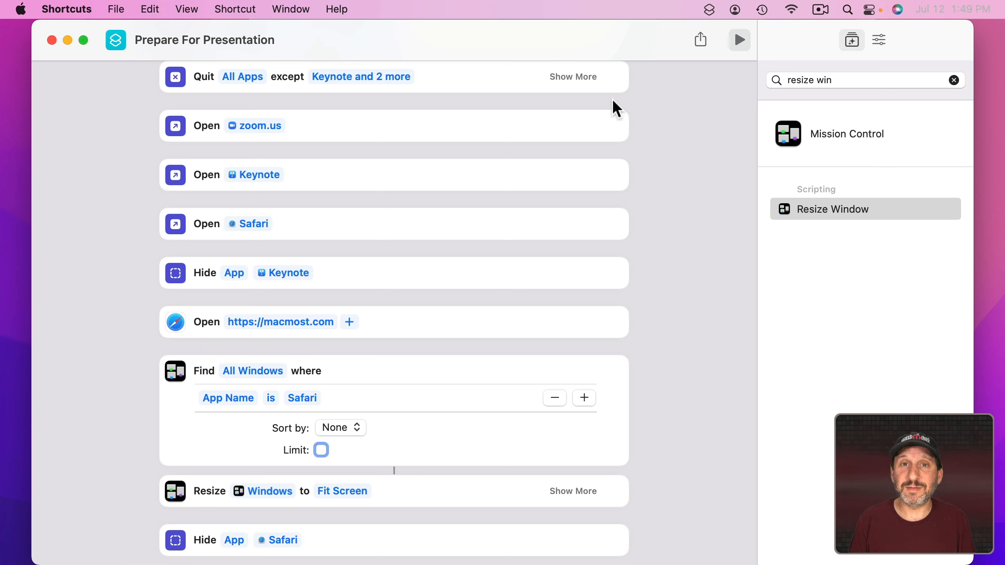
Step: Search the action library for keynote actions
triple_click(818, 75)
text(keynote)
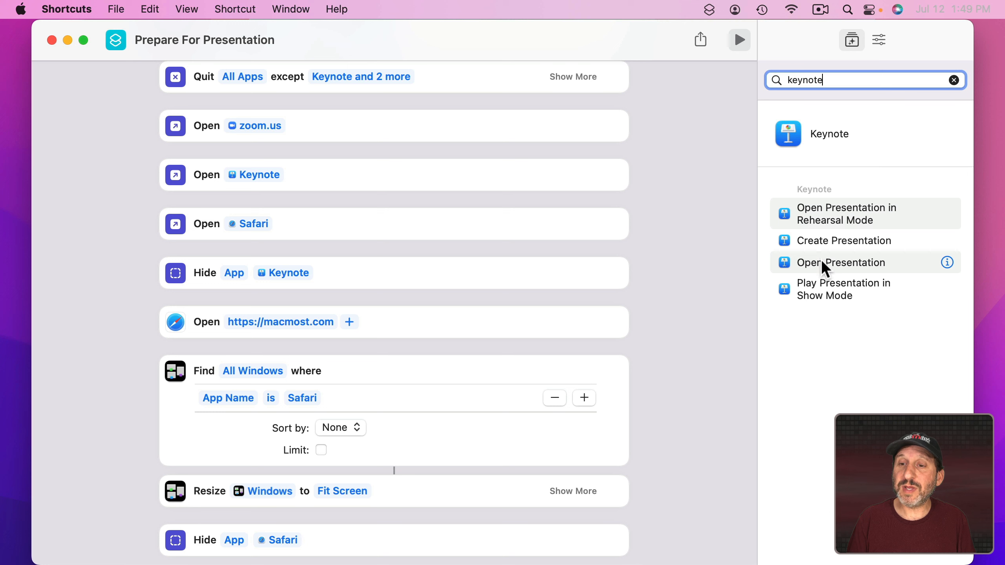
drag(821, 260, 244, 513)
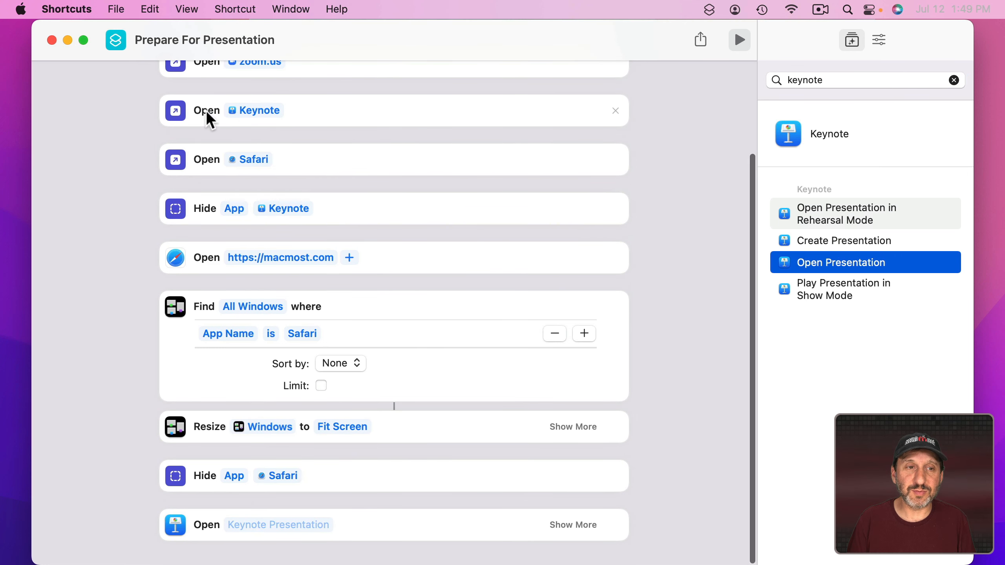
click(261, 523)
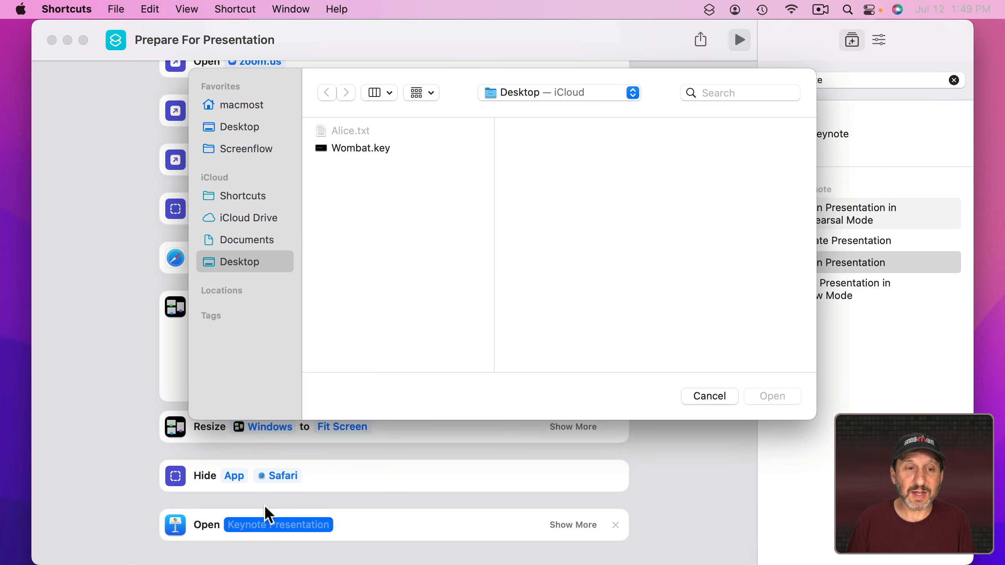
double_click(341, 149)
key(cmd+z)
Step: Add a Play Presentation in Show Mode action at the end of the shortcut and choose Wombat.key as its presentation
click(795, 291)
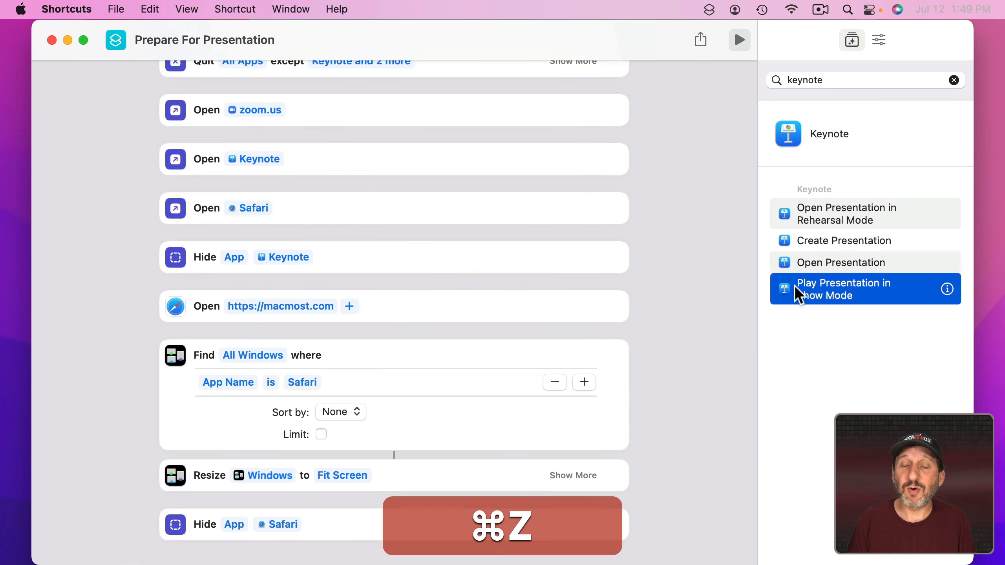
double_click(832, 281)
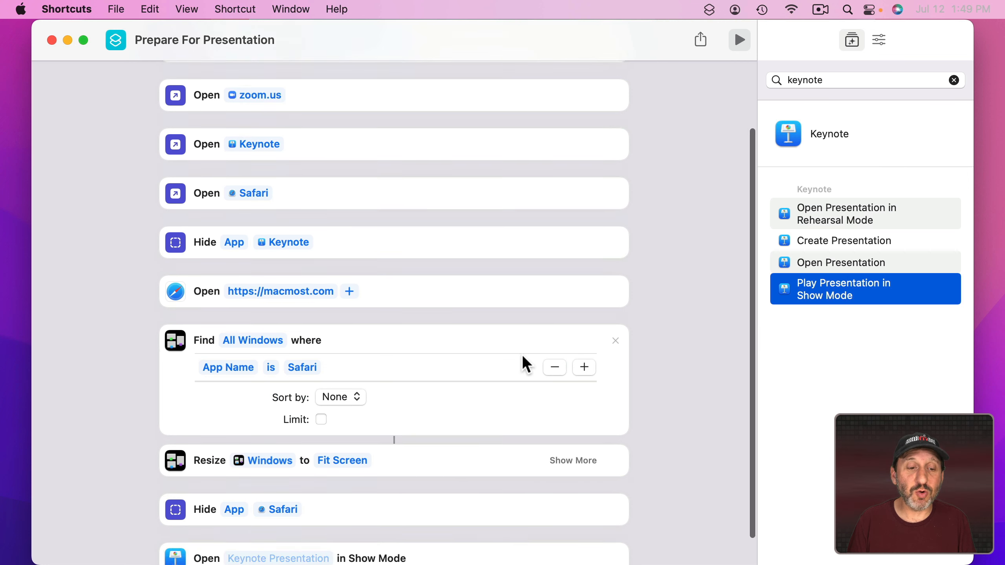
click(277, 524)
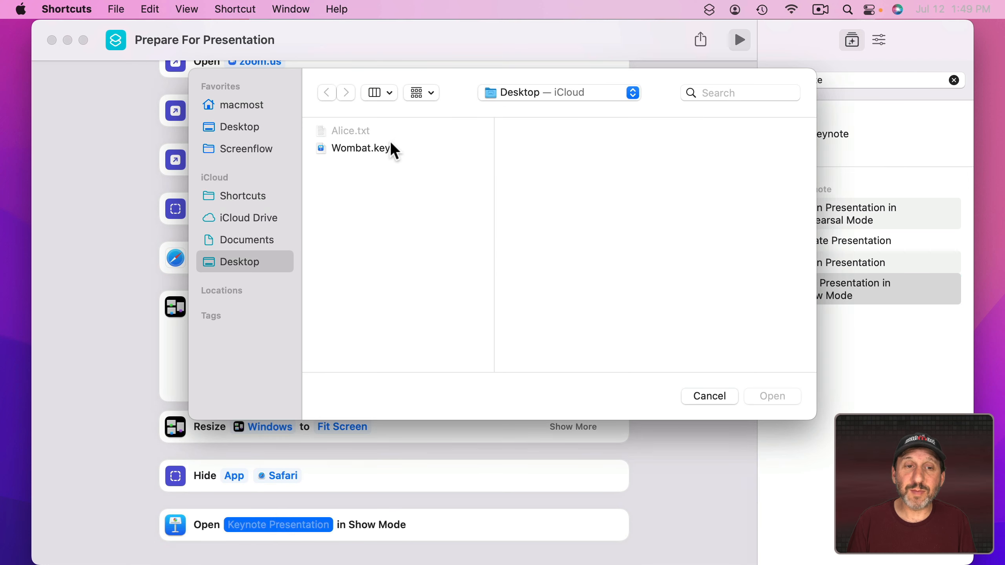
double_click(365, 147)
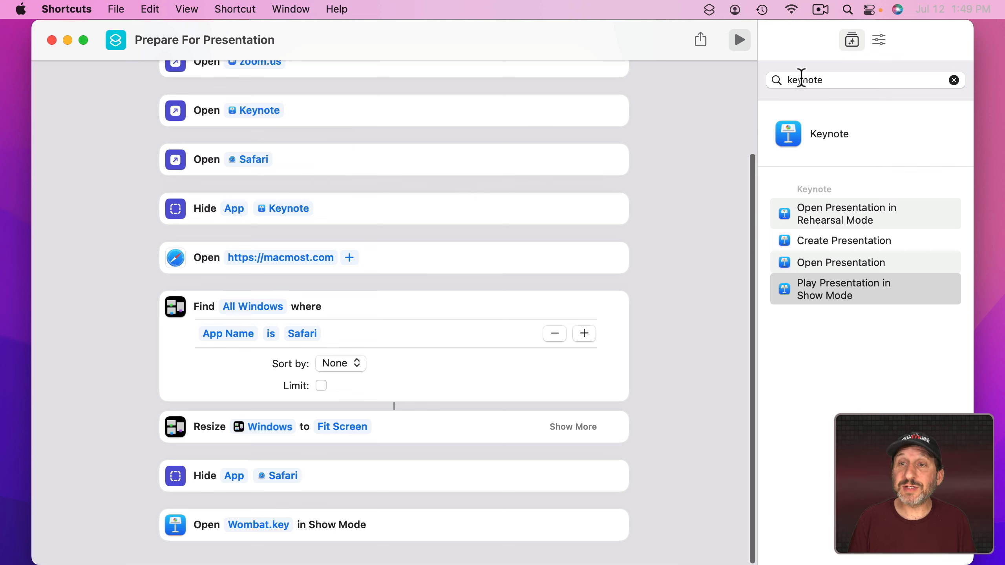
Step: Search the action library for volume and add a Set Volume action at the end of the shortcut, keeping it at 50%
double_click(813, 80)
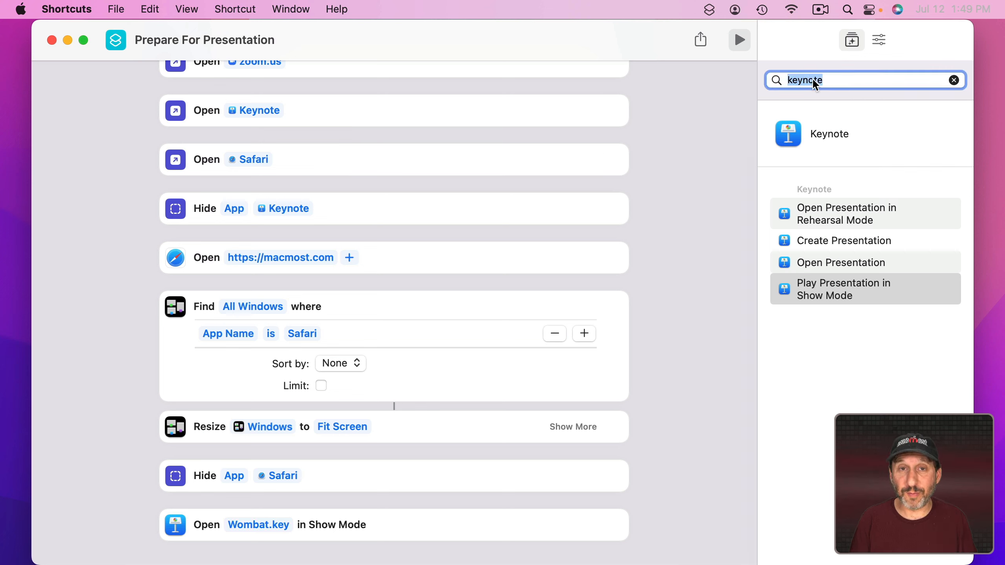
text(volum)
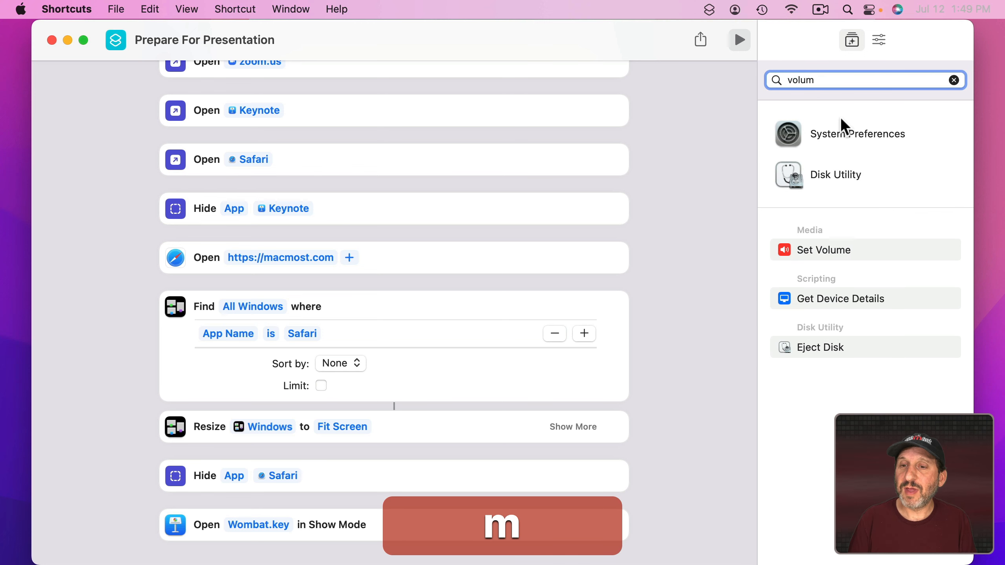
double_click(822, 250)
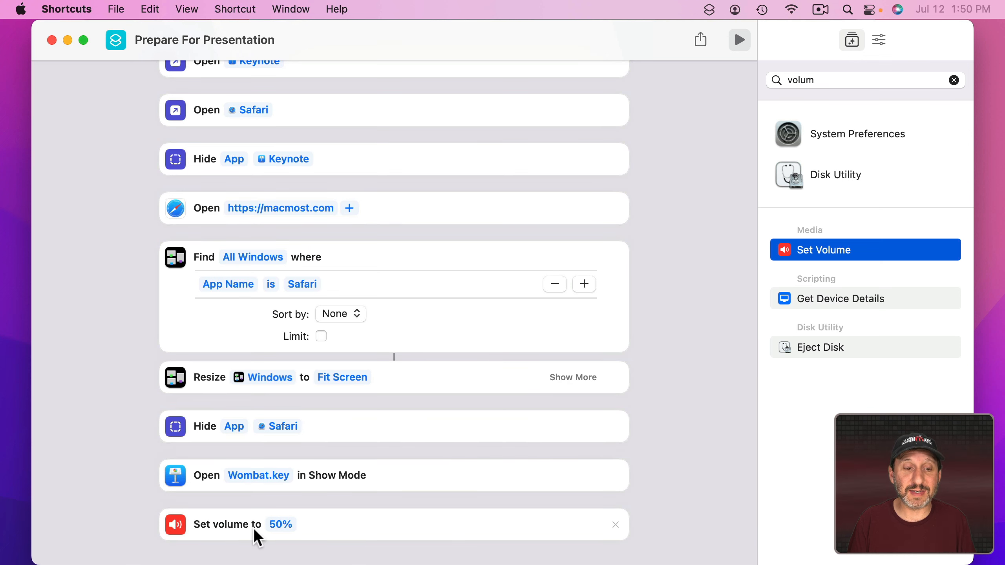
click(279, 525)
mouse_move(281, 487)
mouse_down()
mouse_move(311, 486)
mouse_move(264, 487)
mouse_move(279, 488)
mouse_up()
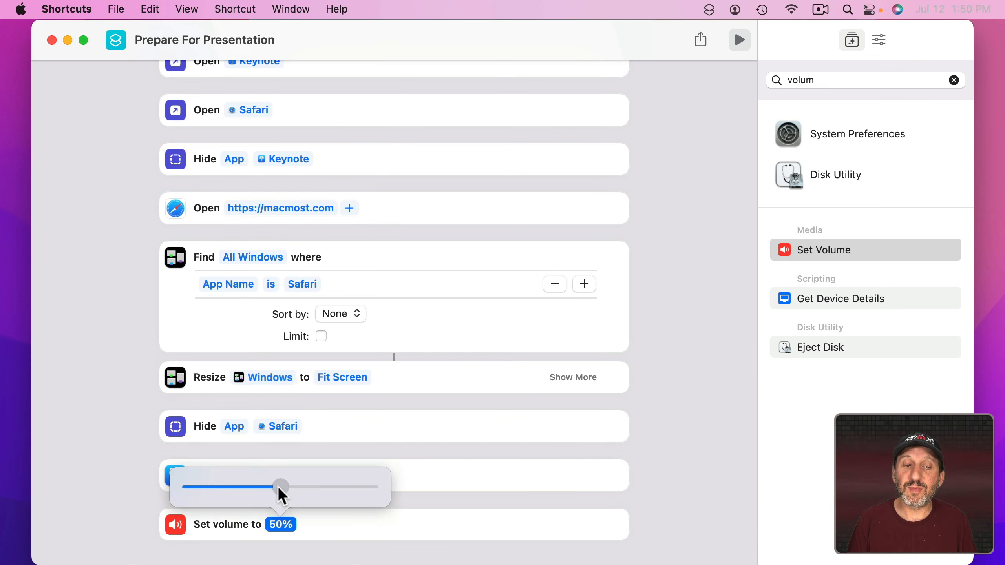
click(675, 491)
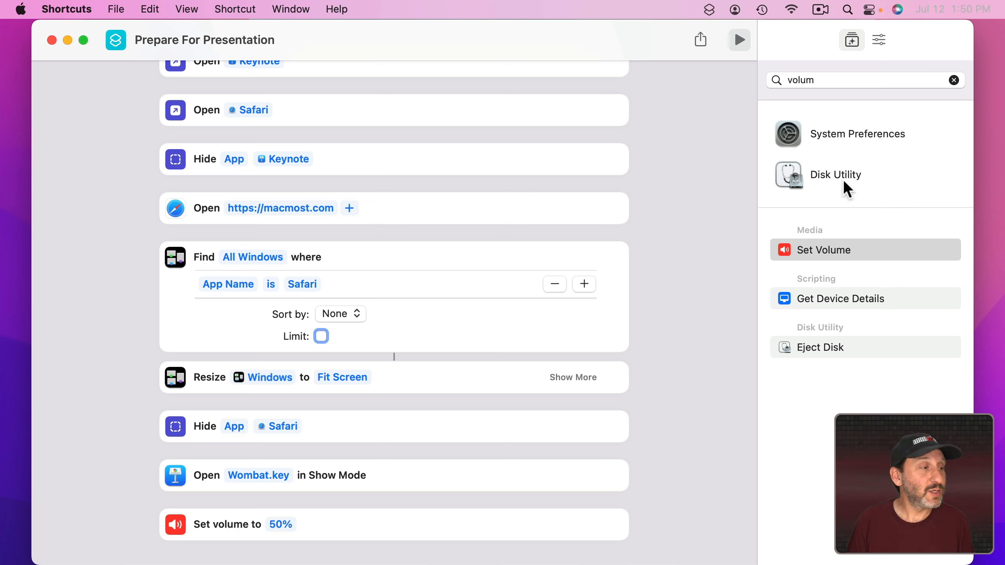
Step: Search the action library for brightness and add a Set Brightness action after Set Volume
double_click(796, 79)
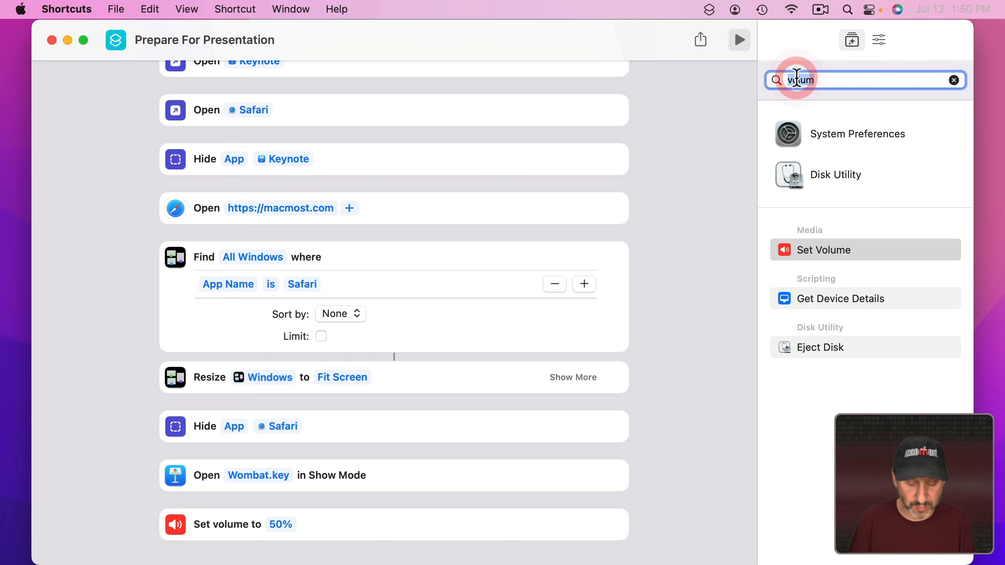
text(bright)
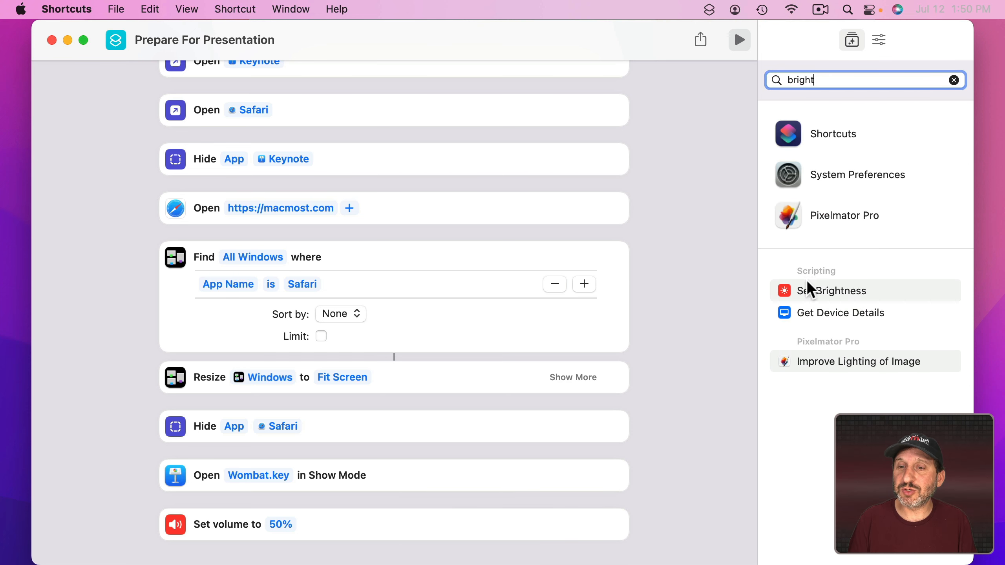
drag(801, 289, 262, 517)
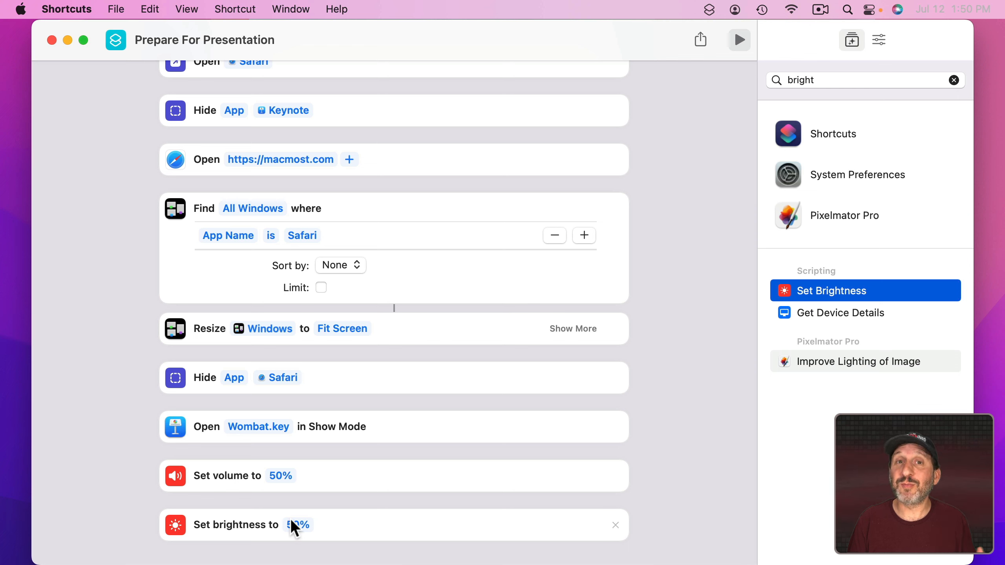
Step: Add a Set Wallpaper action at the end of the shortcut and check the sources available for its image
key(super+a)
text(wall)
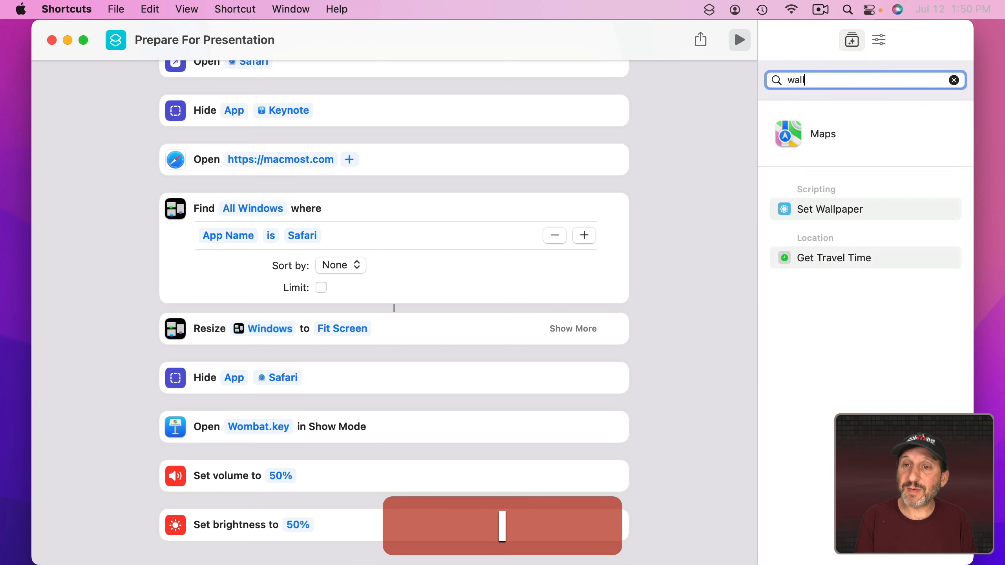
double_click(840, 141)
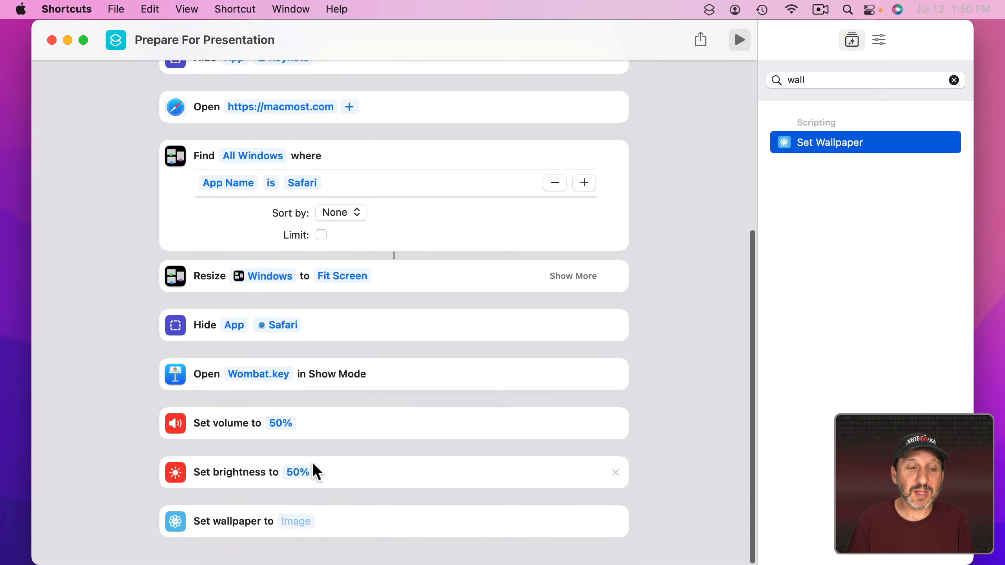
click(296, 523)
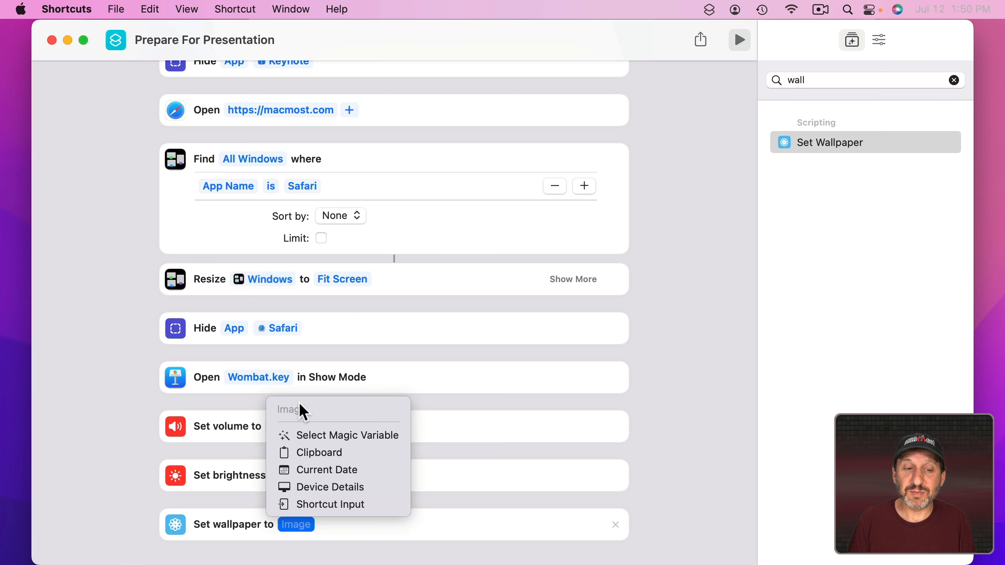
key(Escape)
Step: Insert a File action above Set Wallpaper and browse for its file without choosing one
click(809, 76)
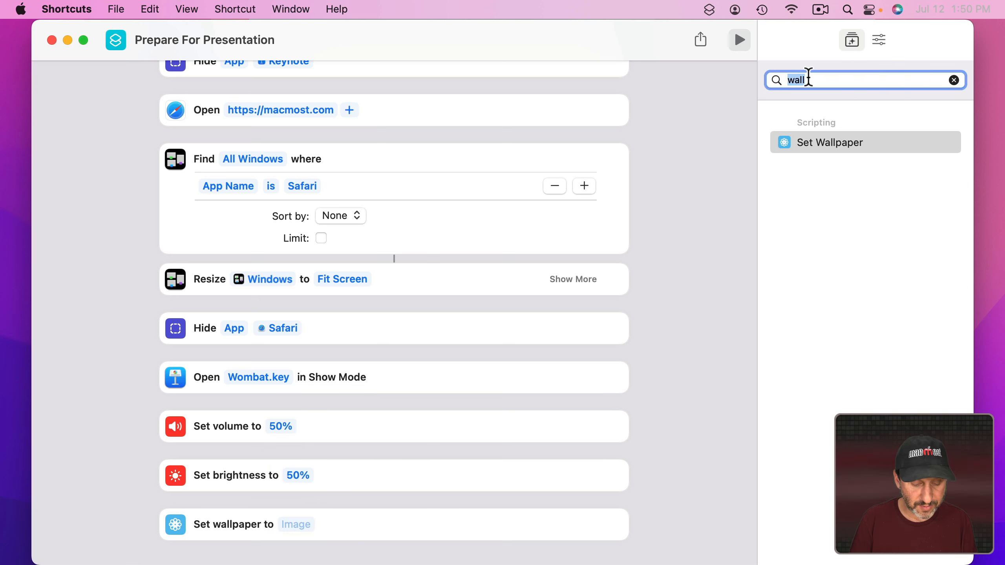
text(file)
scroll(831, 202, down, 3)
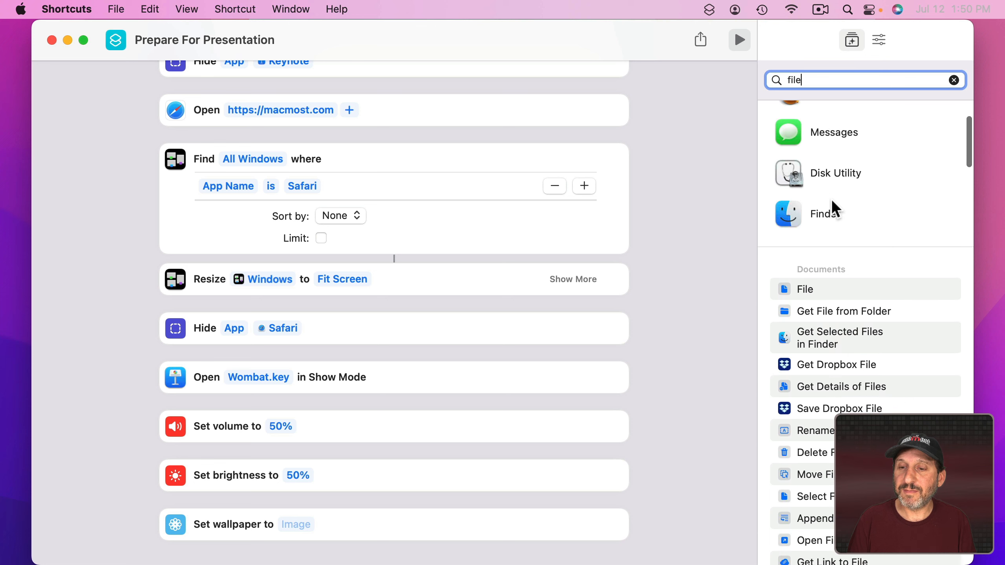
drag(812, 276, 226, 485)
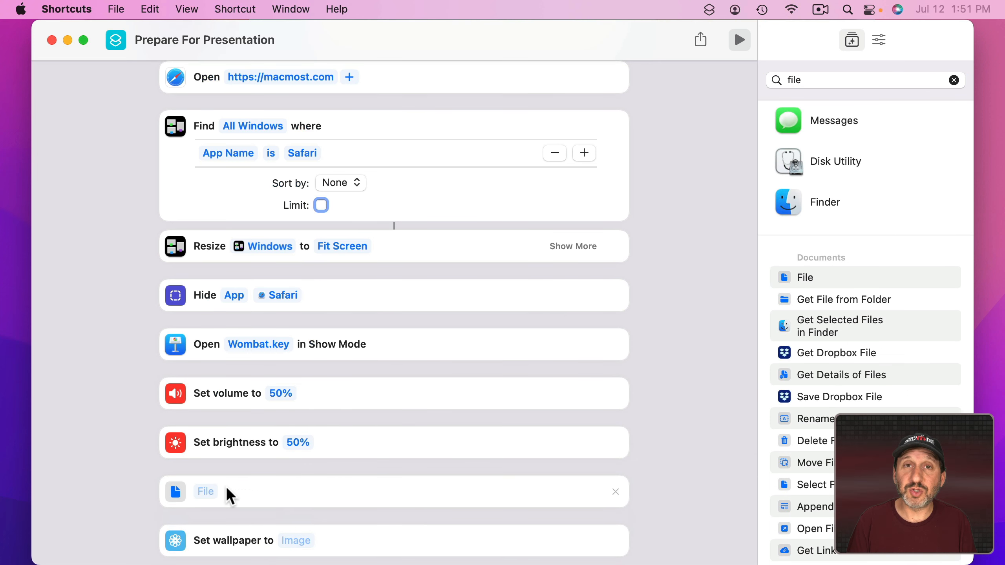
click(209, 477)
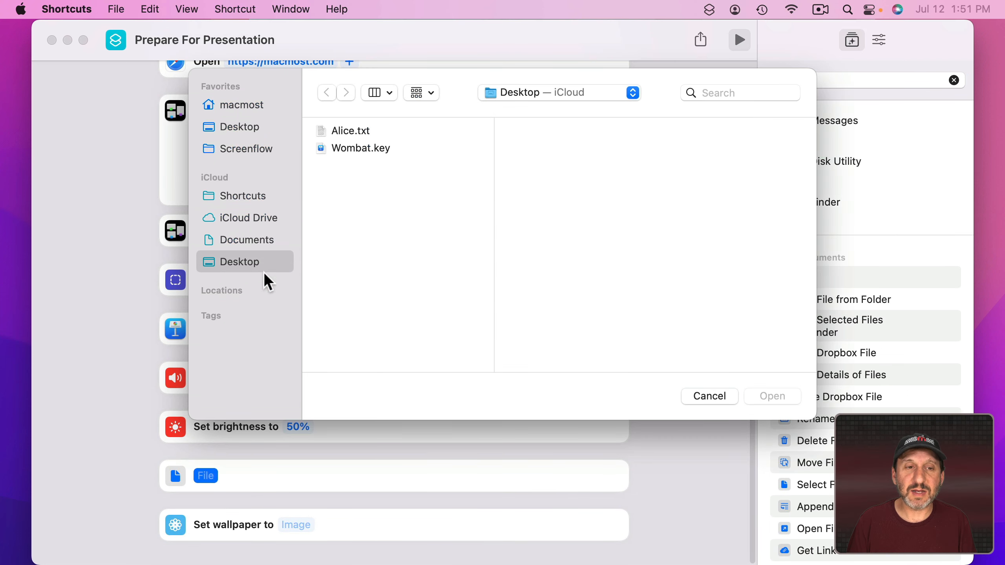
click(707, 397)
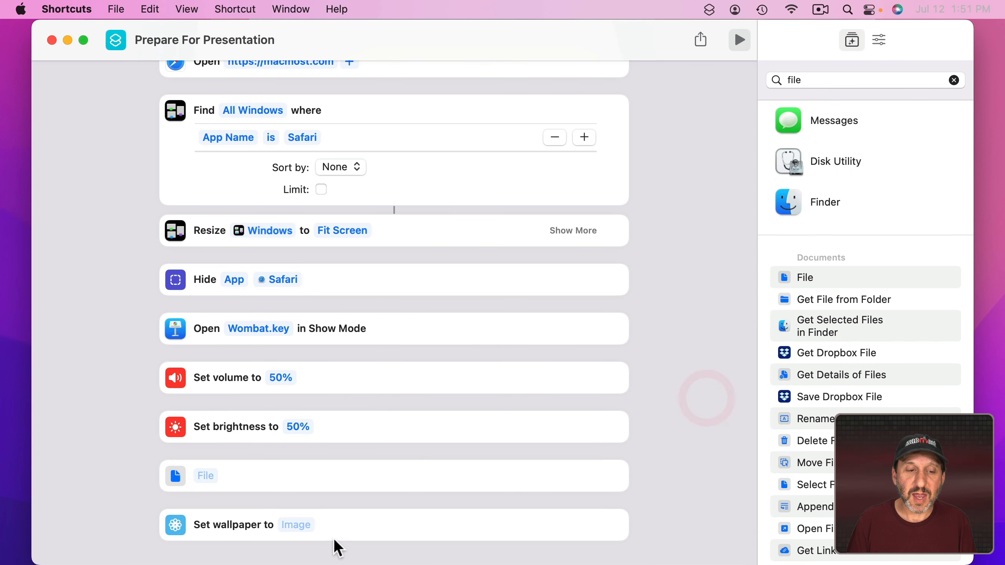
Step: Try to link the Set Wallpaper image to the File action's output through a magic variable
click(302, 527)
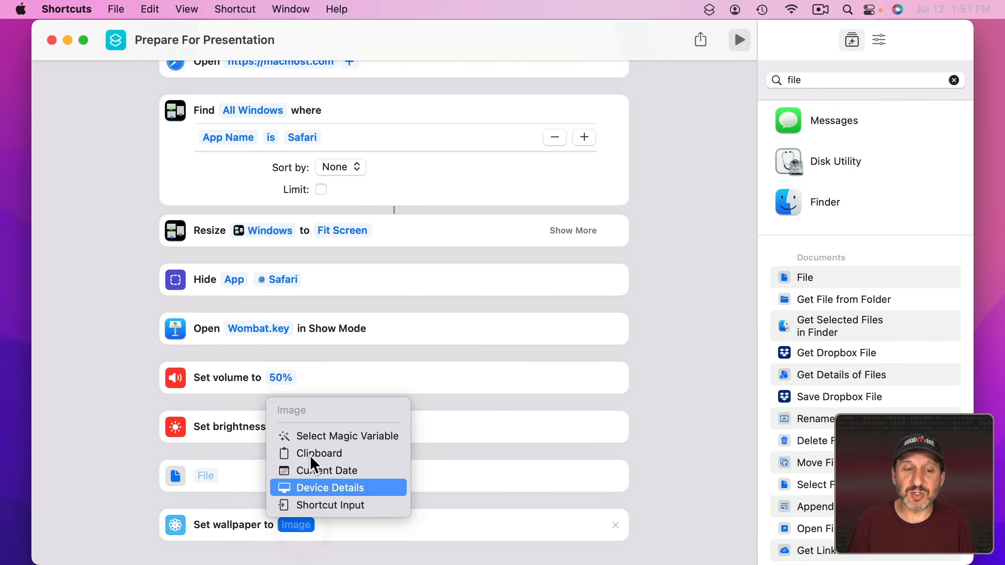
click(311, 442)
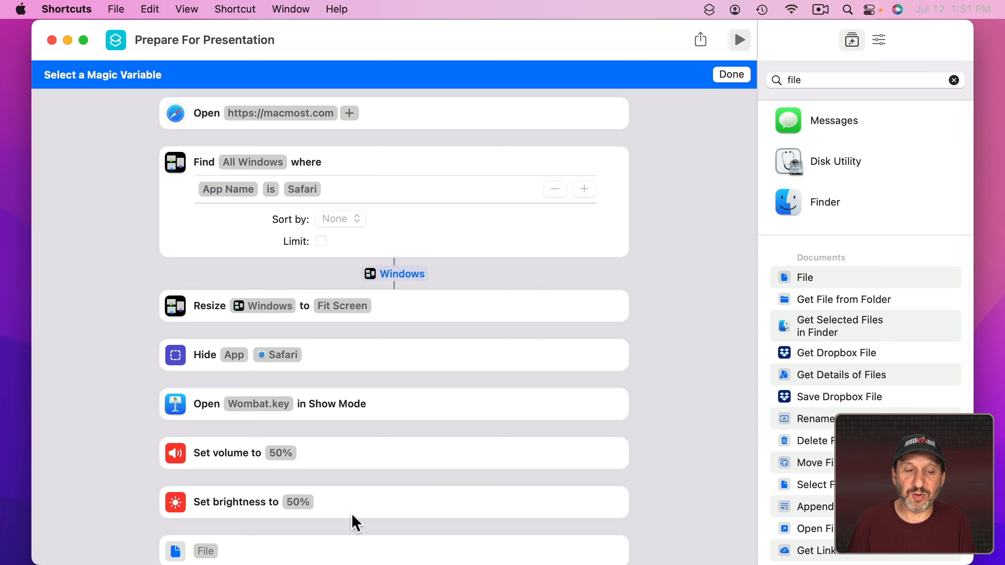
click(399, 484)
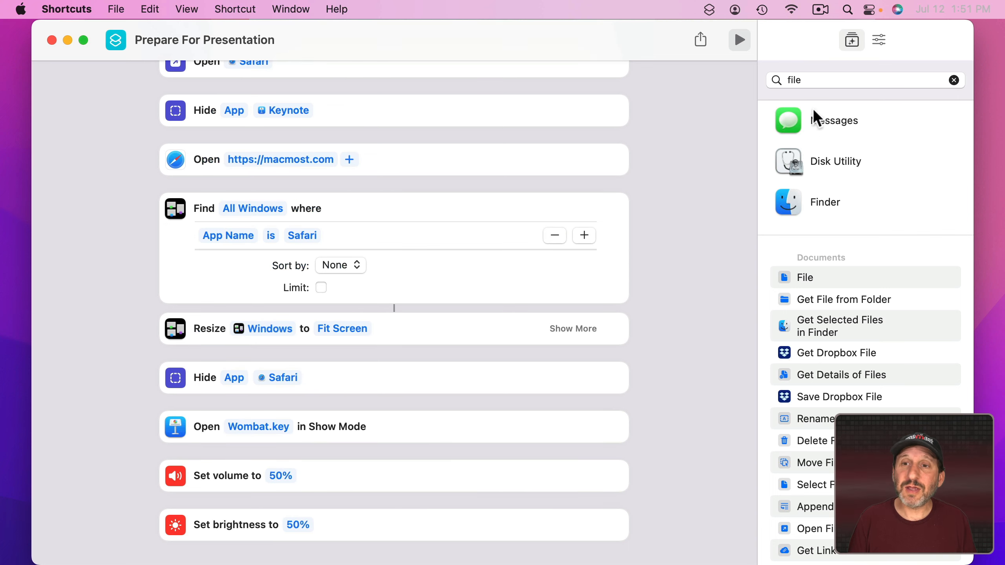
Step: Add a Play Music action at the end of the shortcut and look through its music picker without choosing anything
click(808, 78)
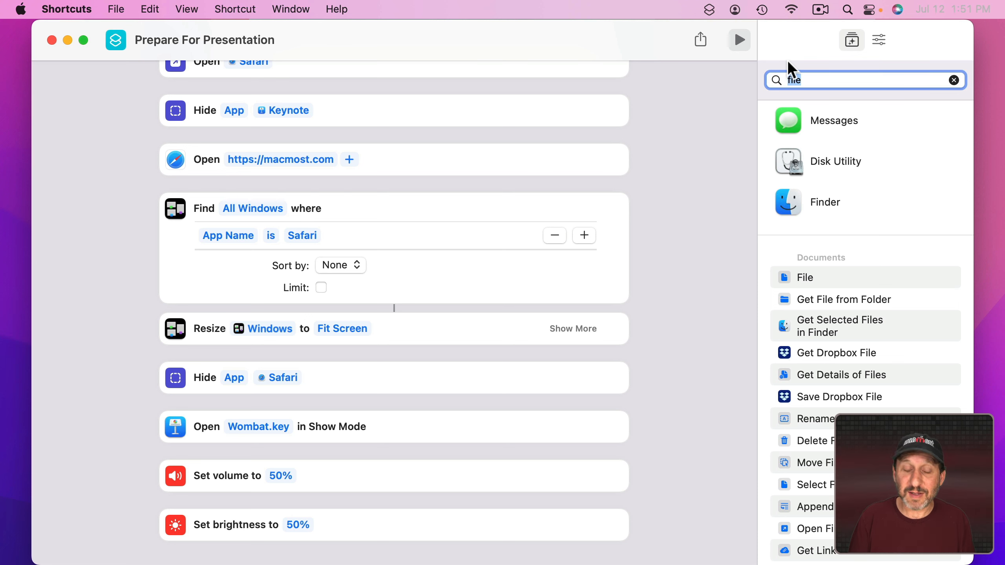
text(music)
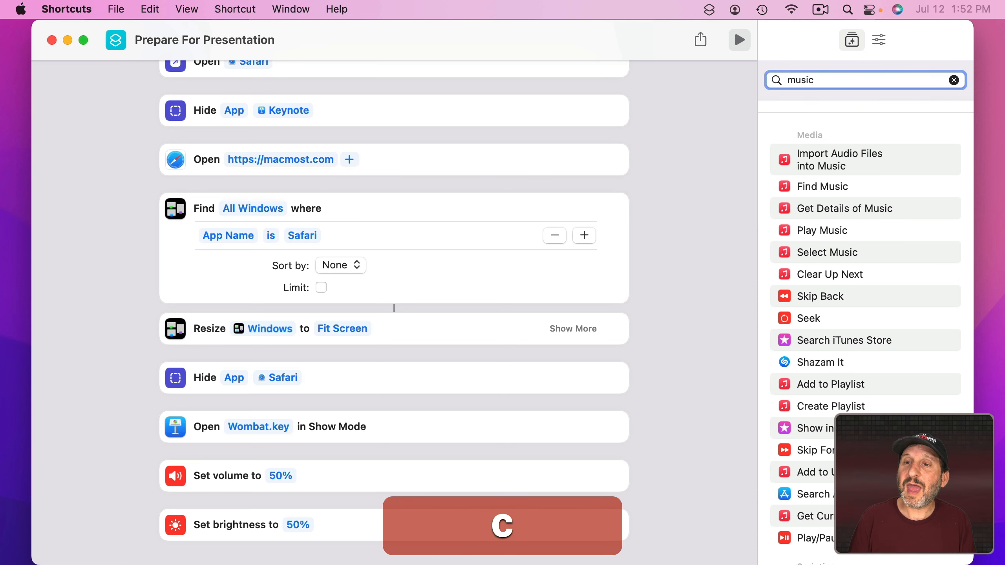
click(818, 230)
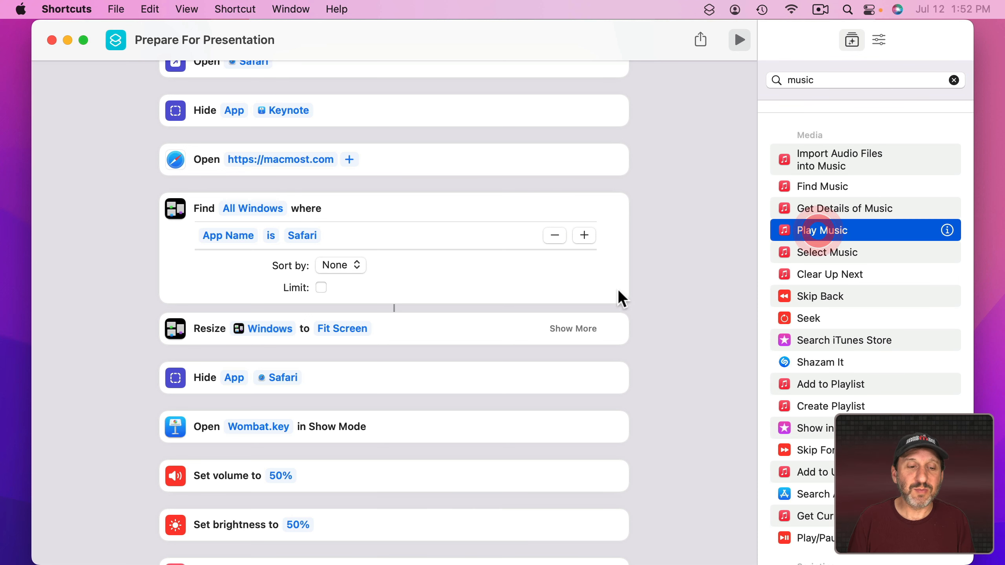
click(236, 523)
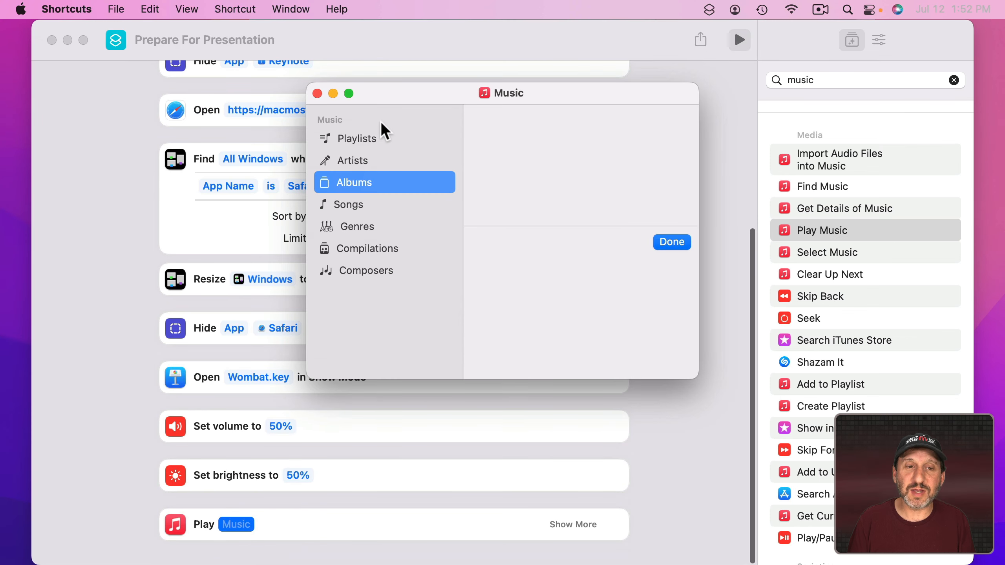
click(316, 94)
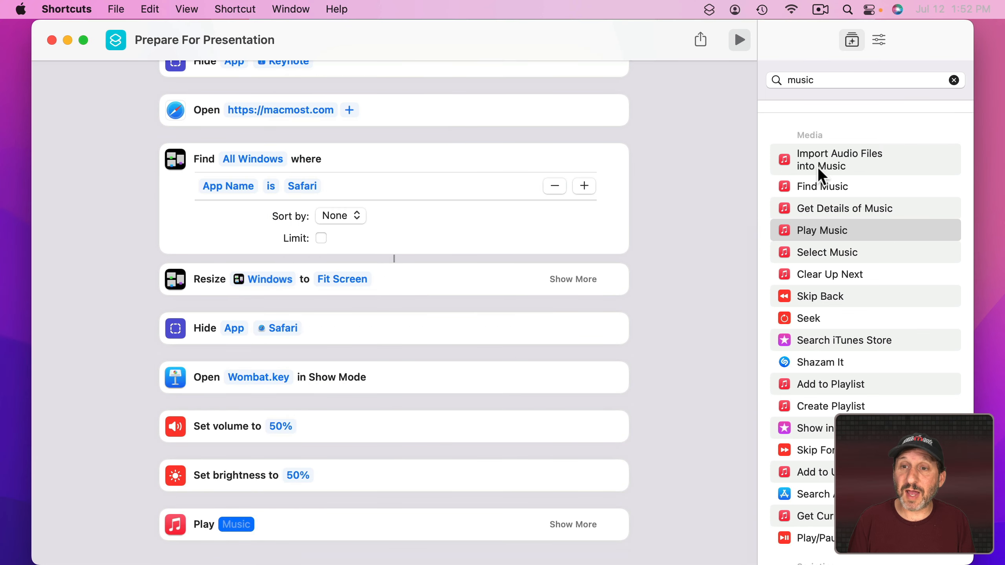
Step: Add a Hide App action after Play Music and choose Music as the app to hide
double_click(808, 80)
text(hide)
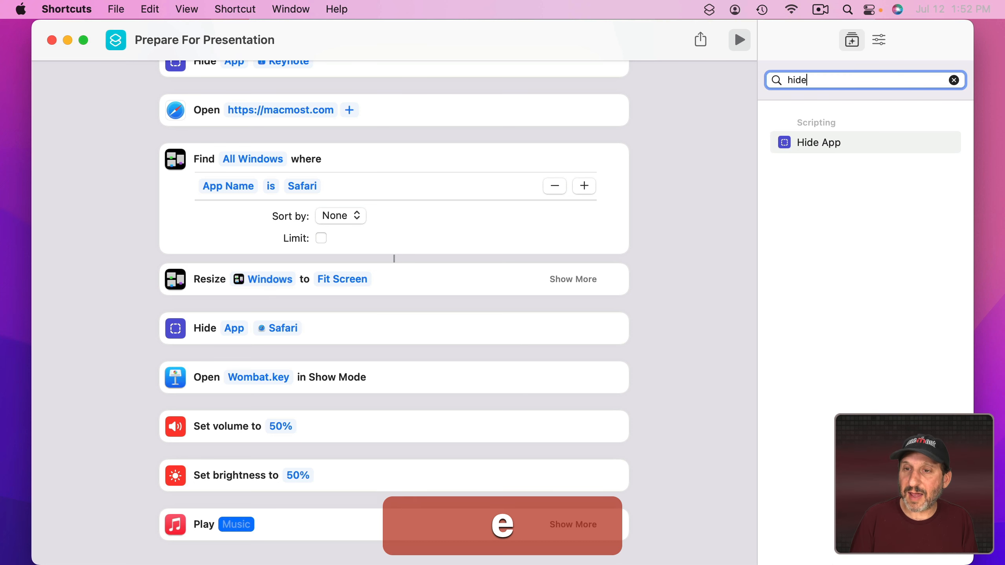
double_click(809, 144)
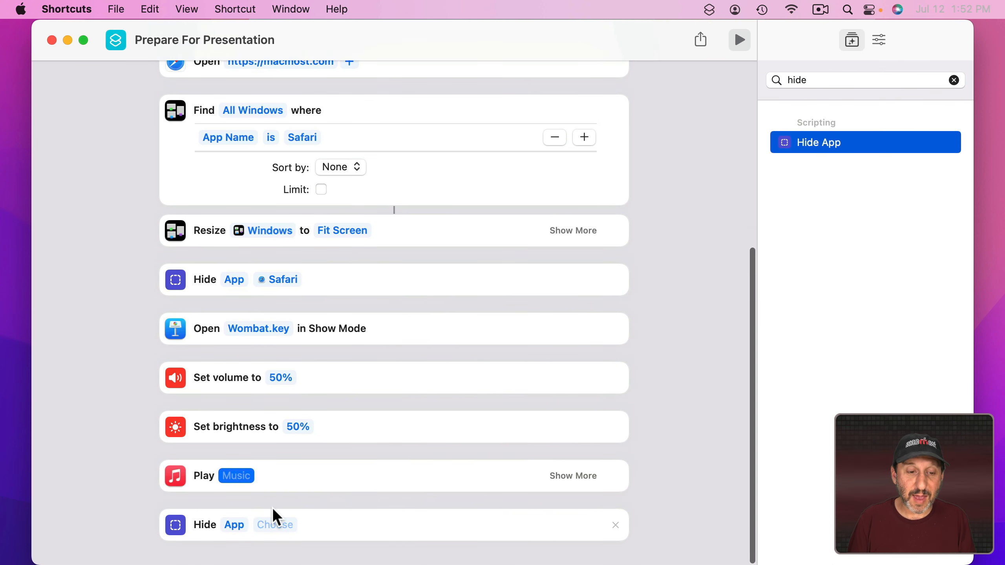
click(275, 525)
text(music)
click(198, 308)
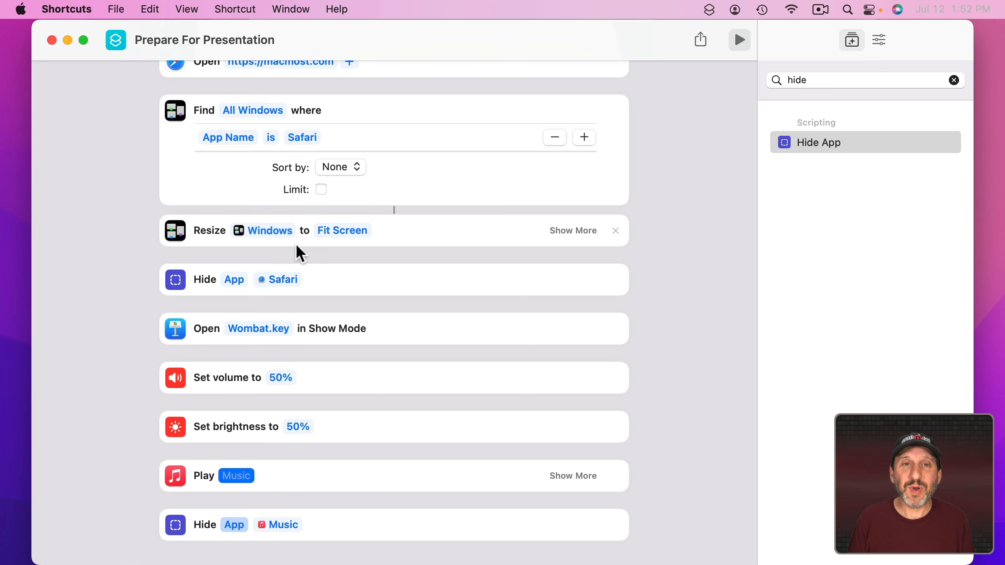
Step: Set the Presenting focus action at the start of the shortcut to stay on until a Time
scroll(295, 243, up, 8)
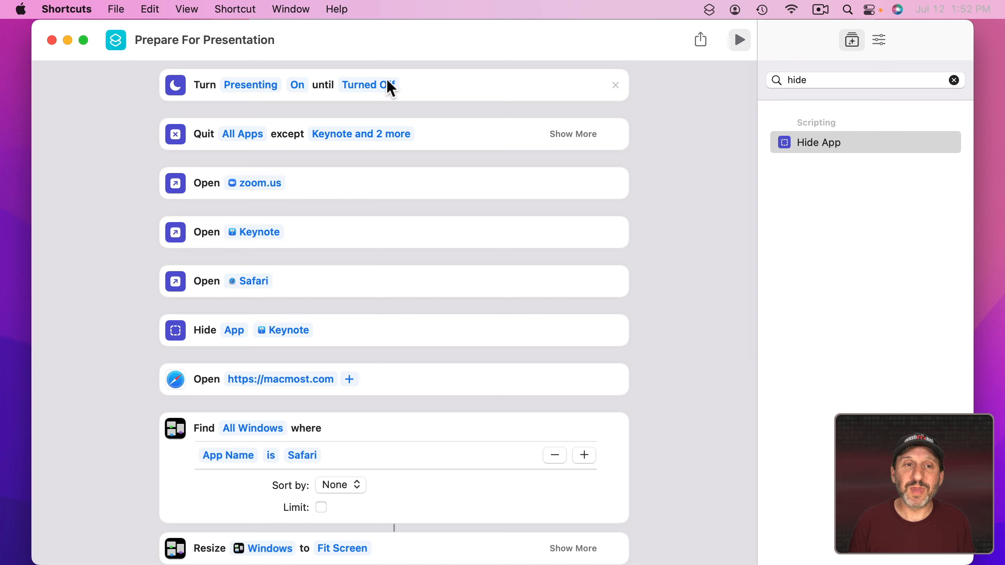
click(362, 94)
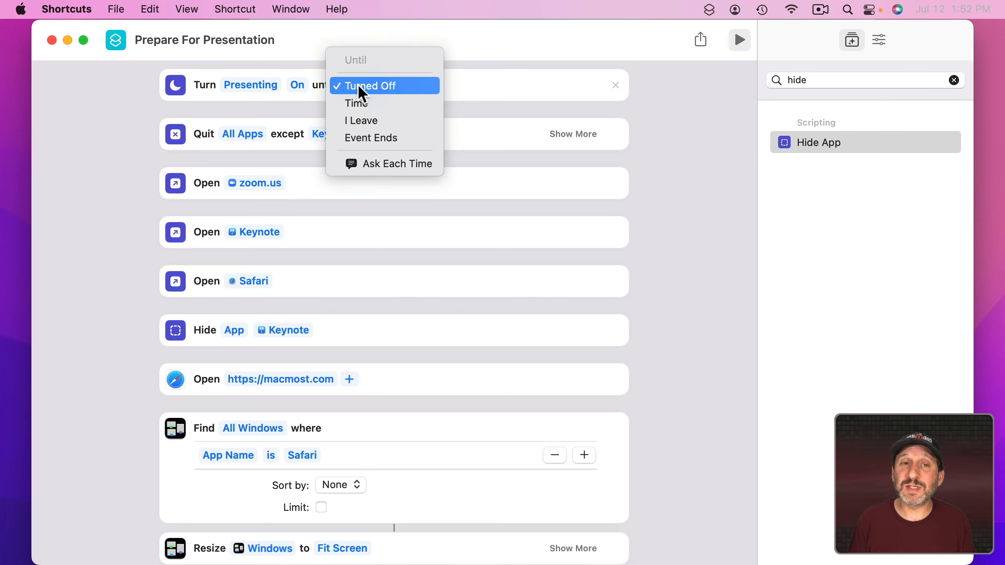
click(359, 103)
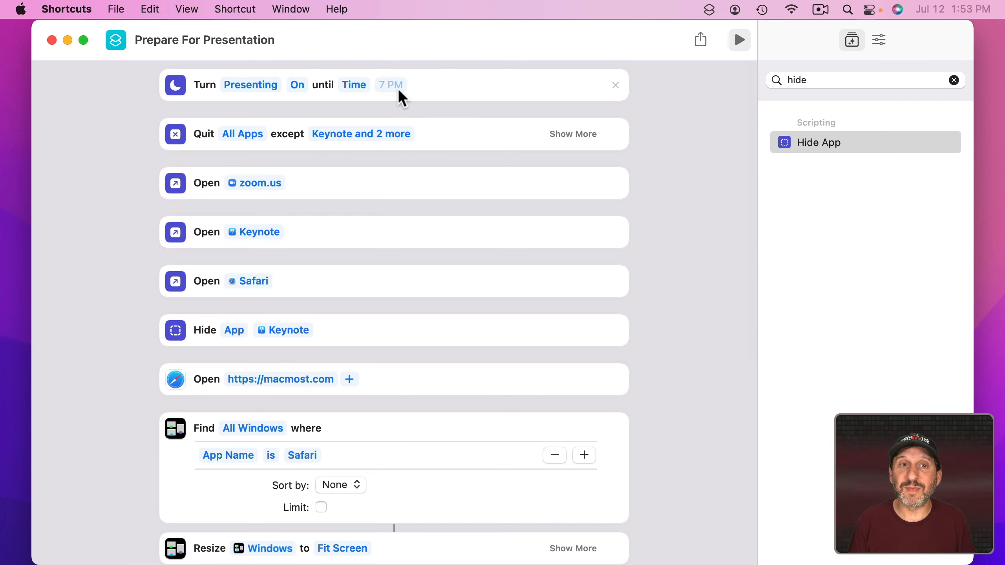
click(359, 85)
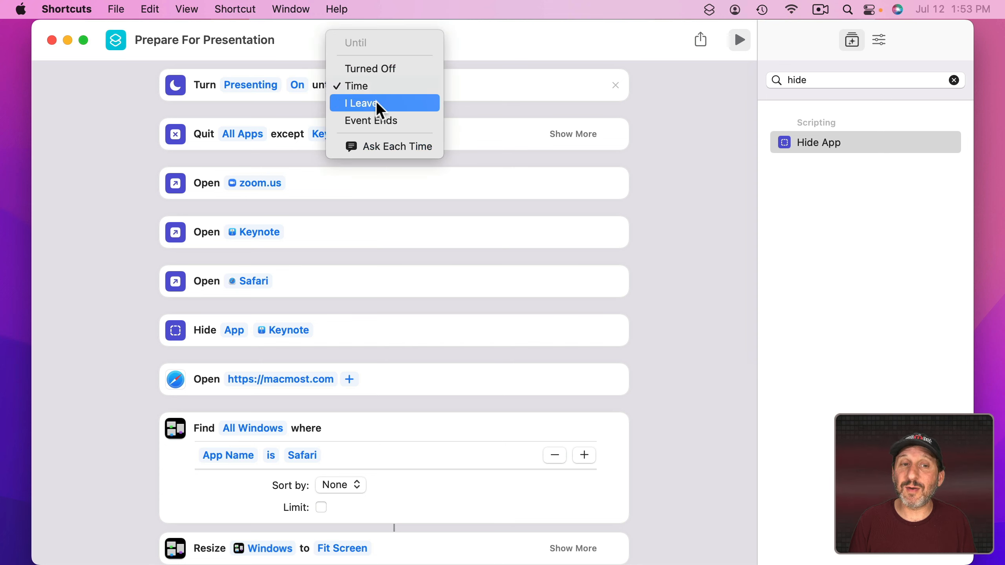
click(454, 62)
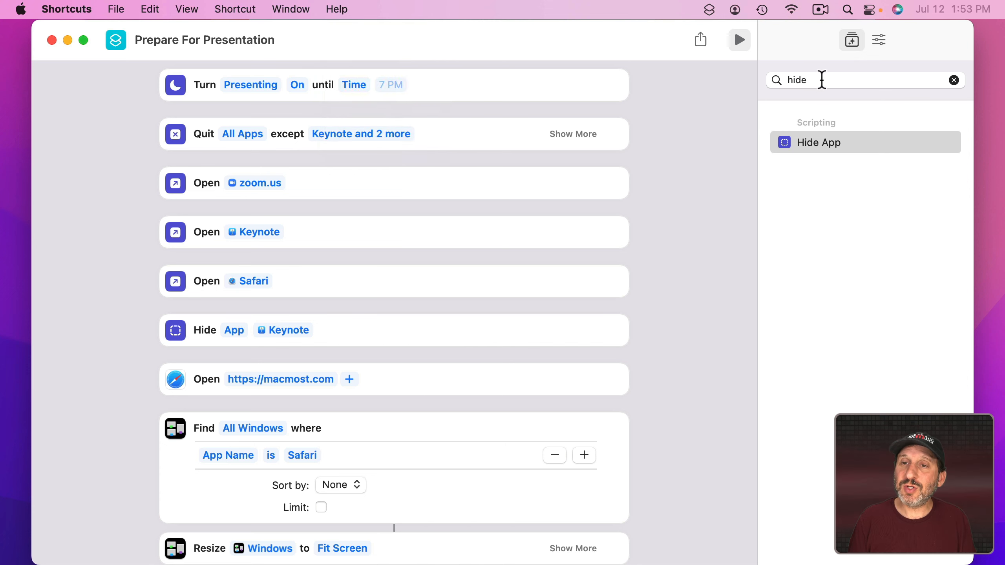
Step: Insert a Date action at the start of the shortcut, followed by an Adjust Date action, above the Presenting focus action
click(801, 81)
text(date)
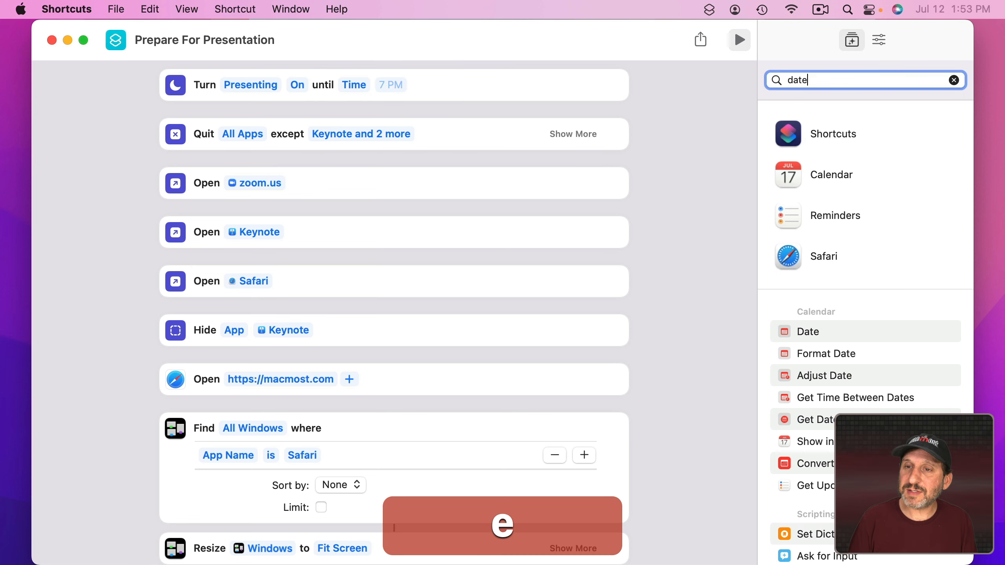
scroll(822, 350, down, 3)
drag(814, 255, 331, 74)
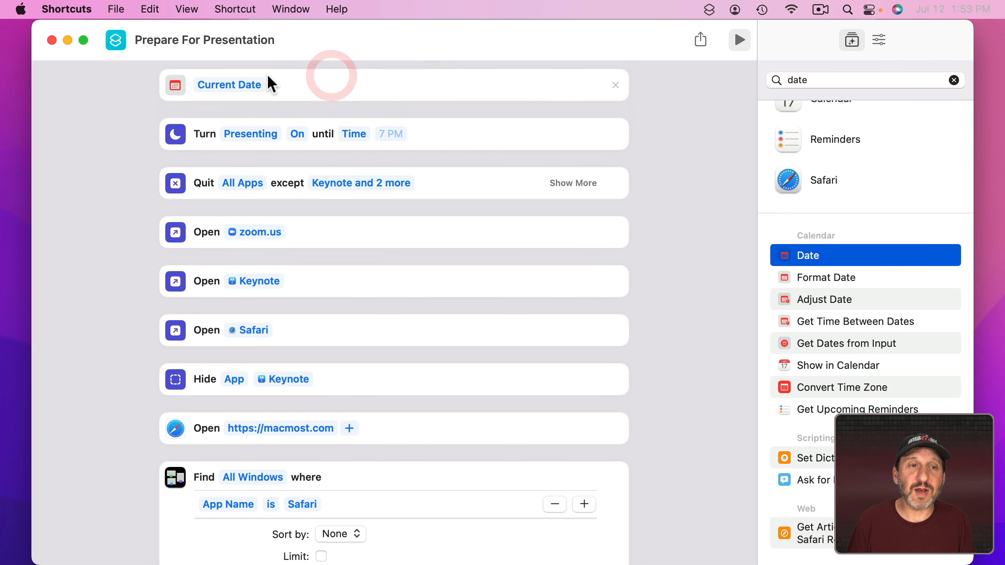
drag(785, 274, 213, 96)
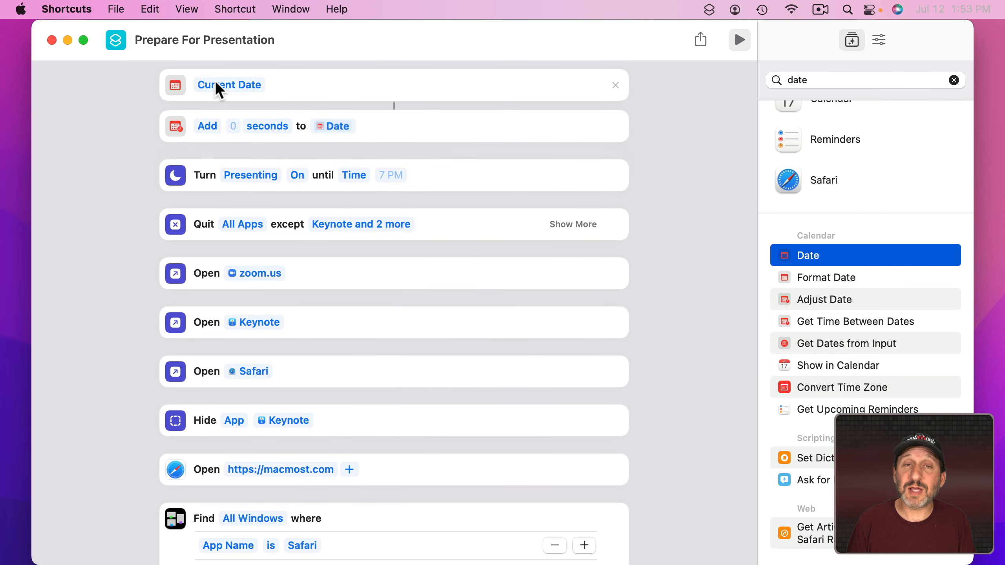
Step: Set the Adjust Date action to add 90 minutes to the date
click(233, 126)
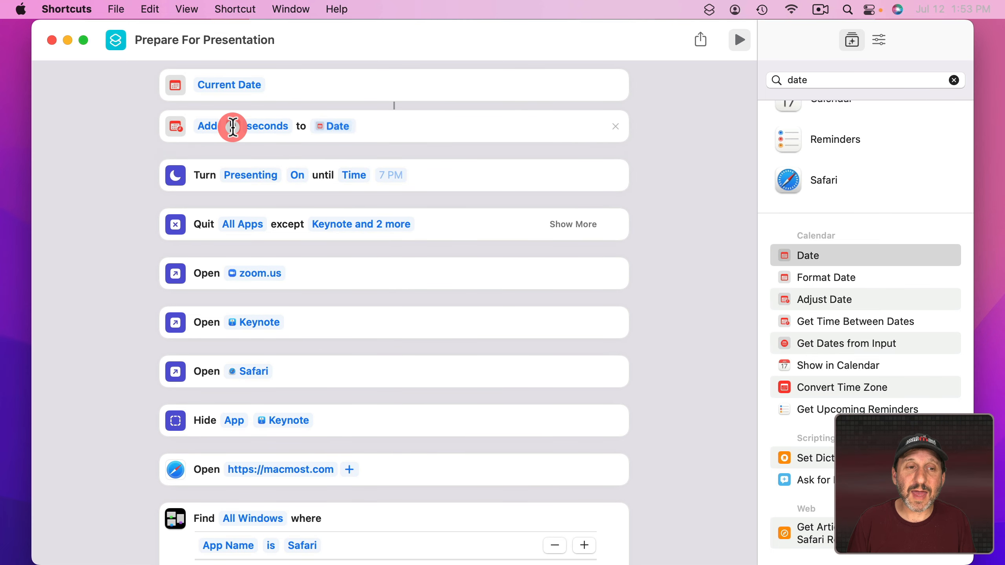
text(90)
click(275, 126)
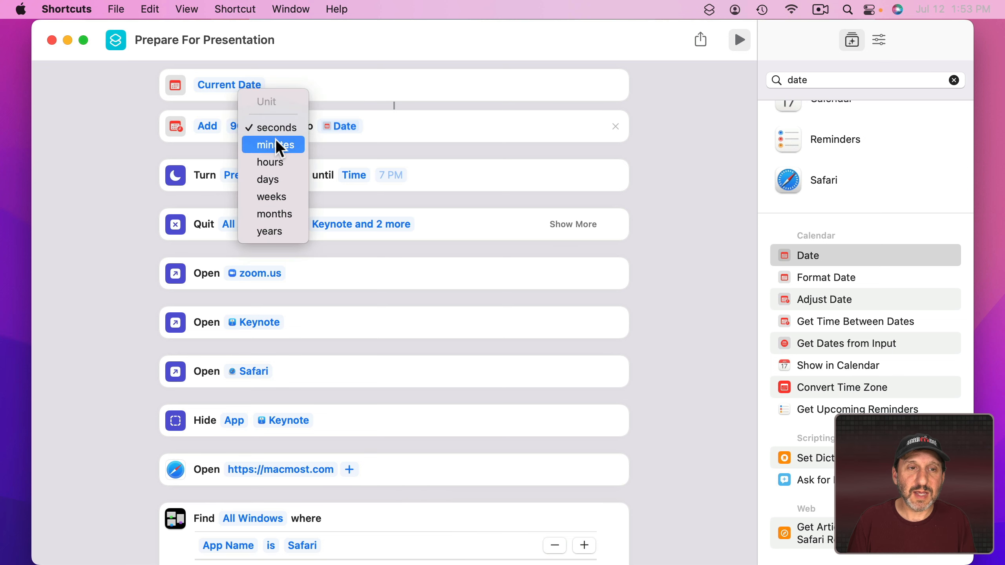
click(274, 139)
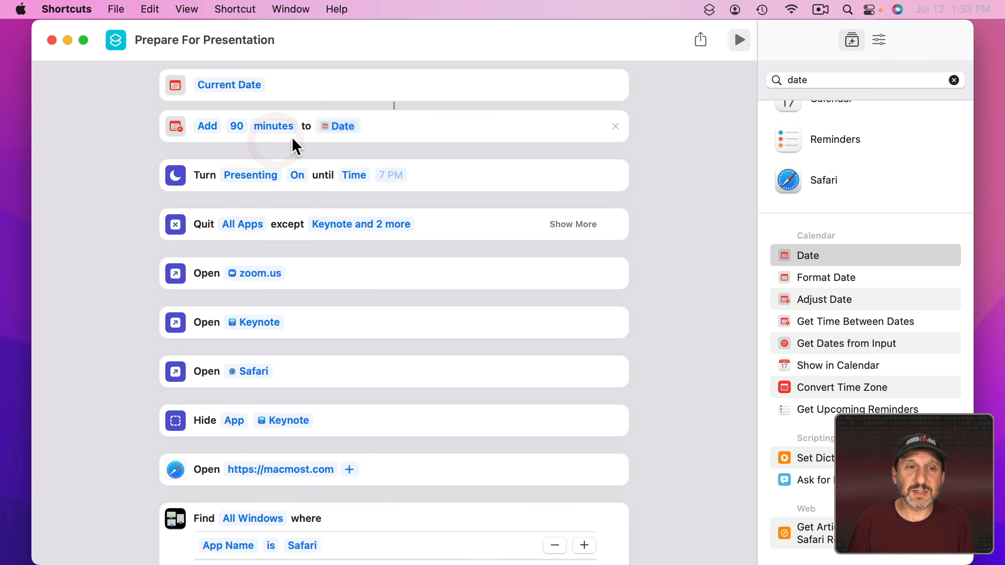
Step: Use the Adjusted Date magic variable as the end time of the Presenting focus action
click(393, 175)
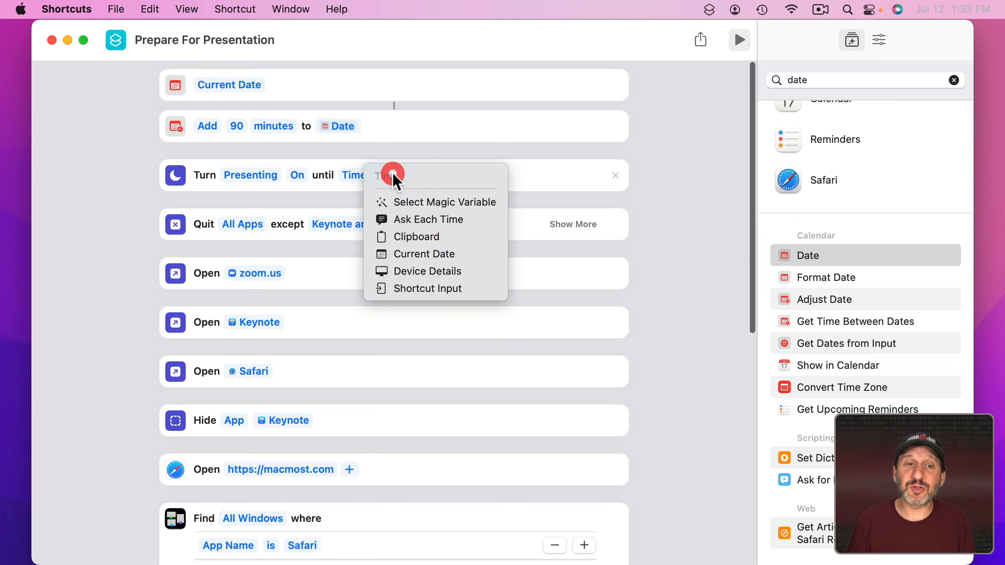
click(409, 201)
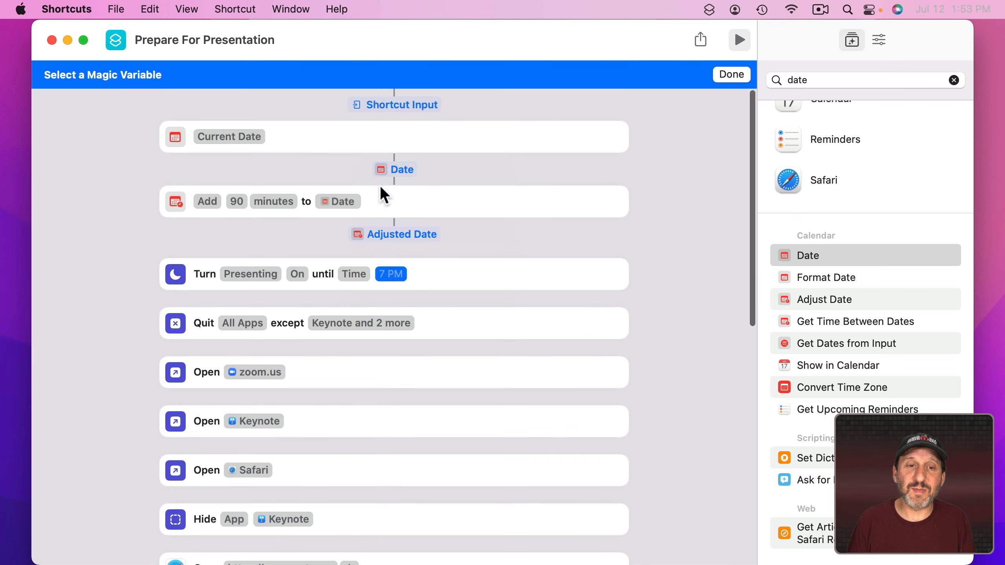
click(400, 233)
scroll(389, 113, up, 3)
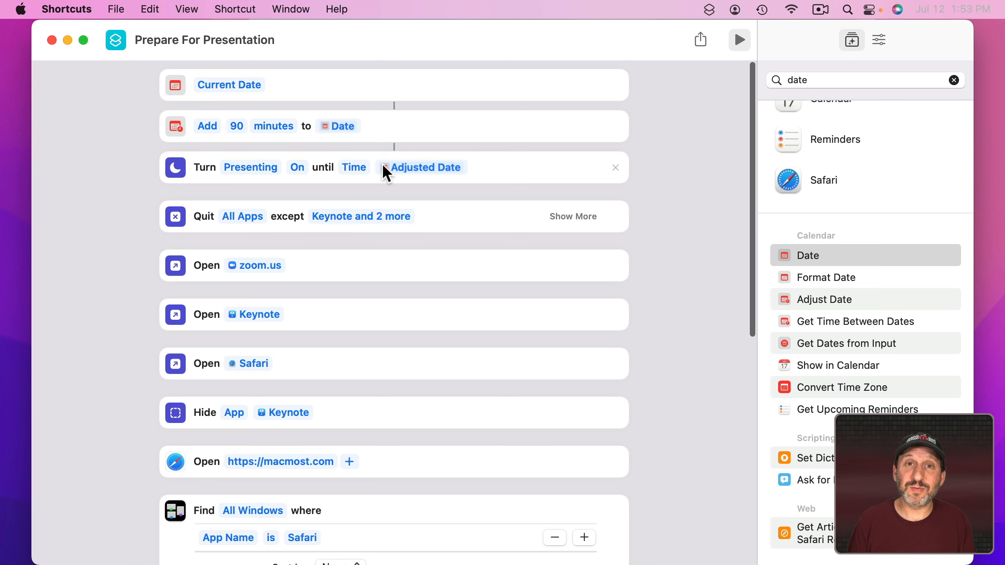
Step: Add a Text action at the shortcut's end reading "Remember To:" with numbered lines "Turn on camera lights", "Shut the office door" and "Check hair"
scroll(550, 147, down, 10)
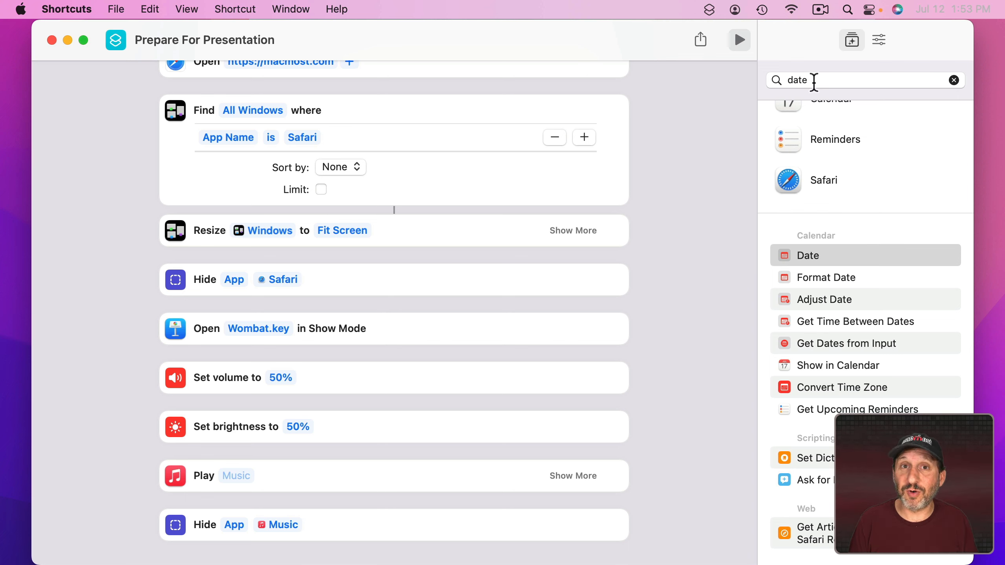
drag(813, 82, 747, 80)
text(text)
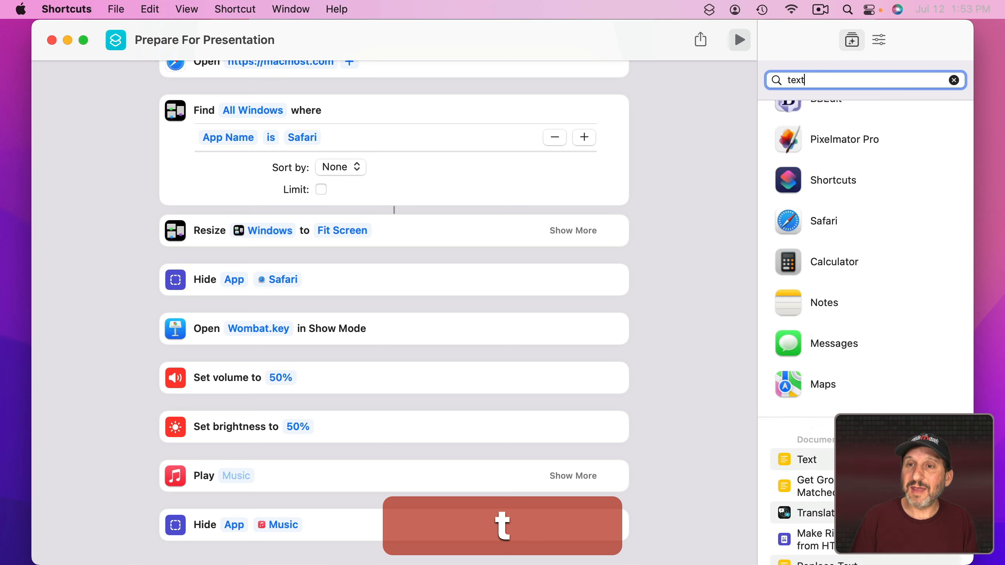
scroll(805, 178, down, 5)
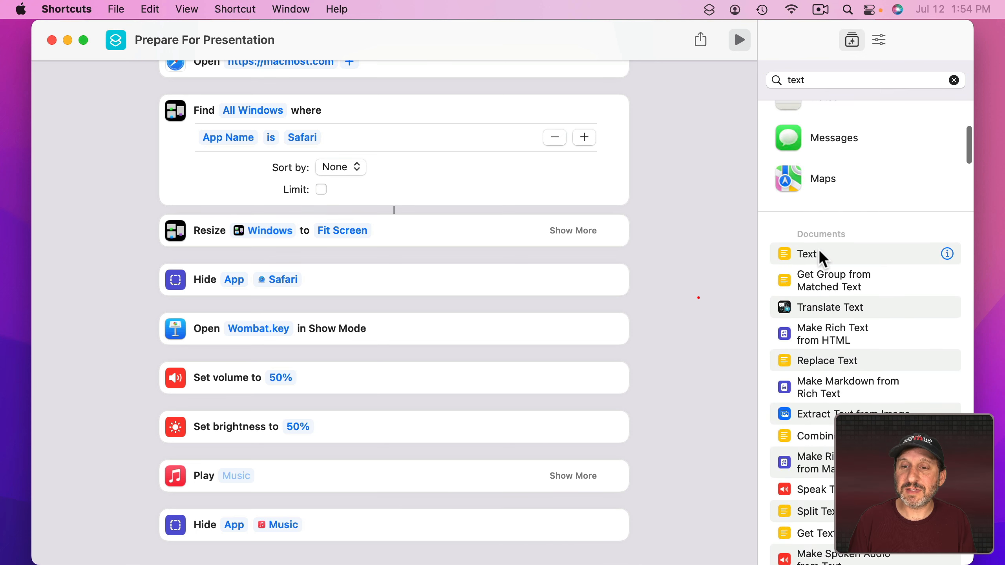
click(818, 251)
click(224, 513)
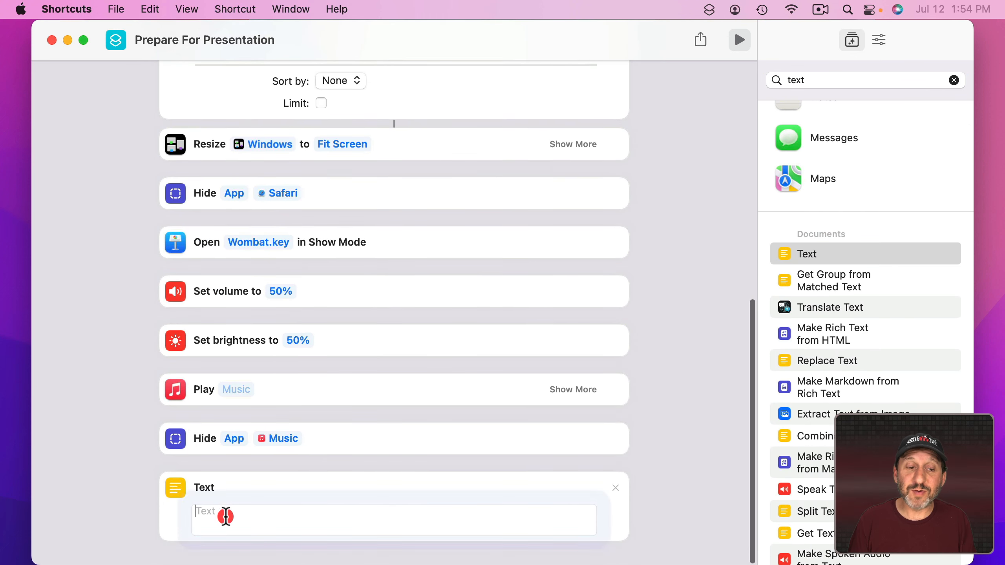
text(Remember To:)
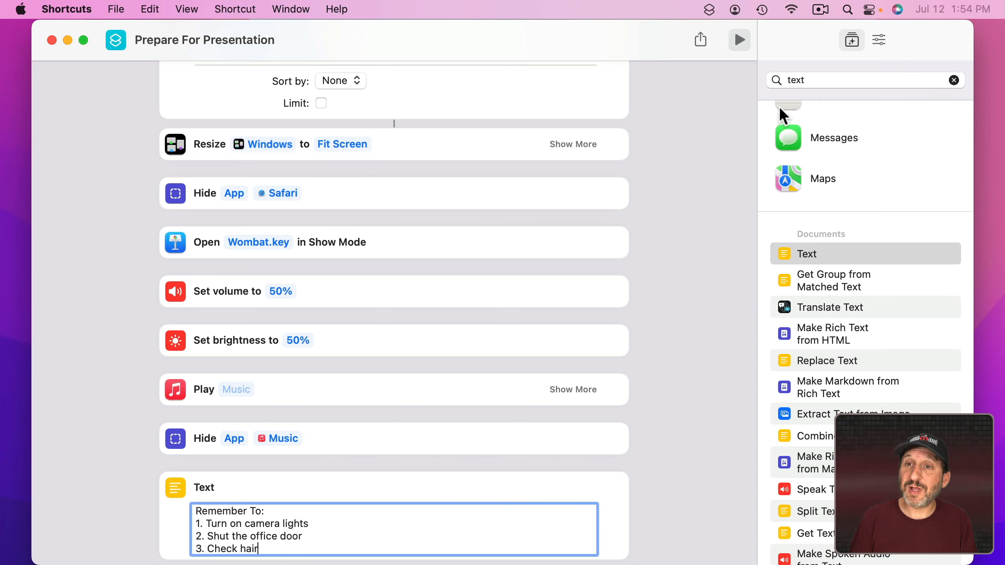
Step: Find the Quick Look action and add it after the Text action to show the reminder list
double_click(792, 79)
text(ick)
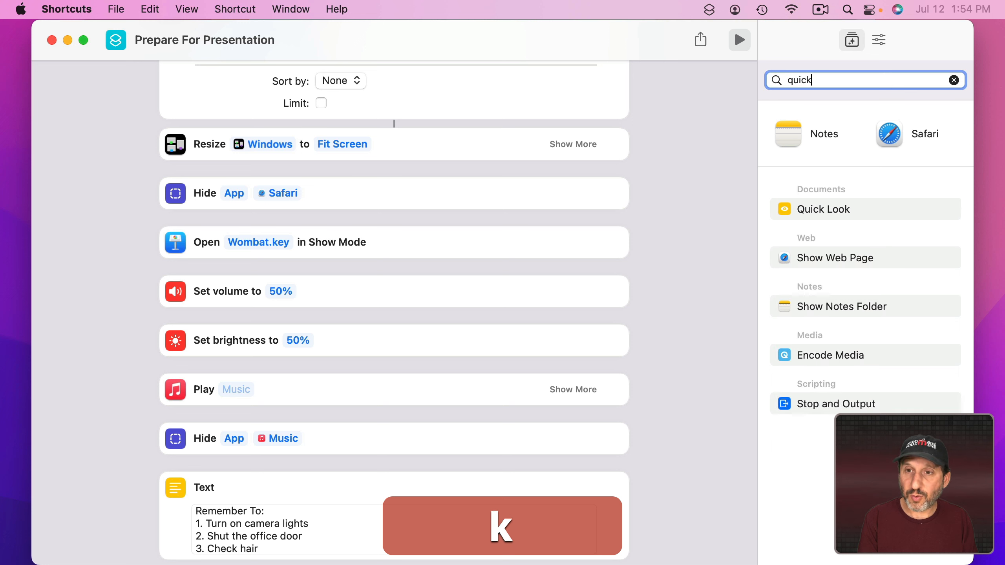
double_click(824, 207)
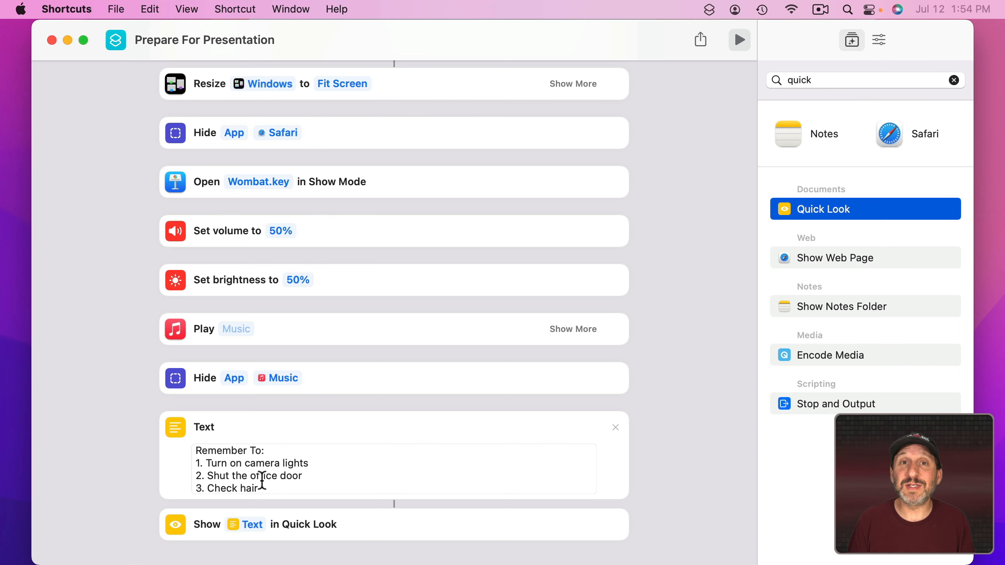
Step: Pin the shortcut in the menu bar through its details and check the list of pinned shortcuts there
scroll(296, 111, up, 10)
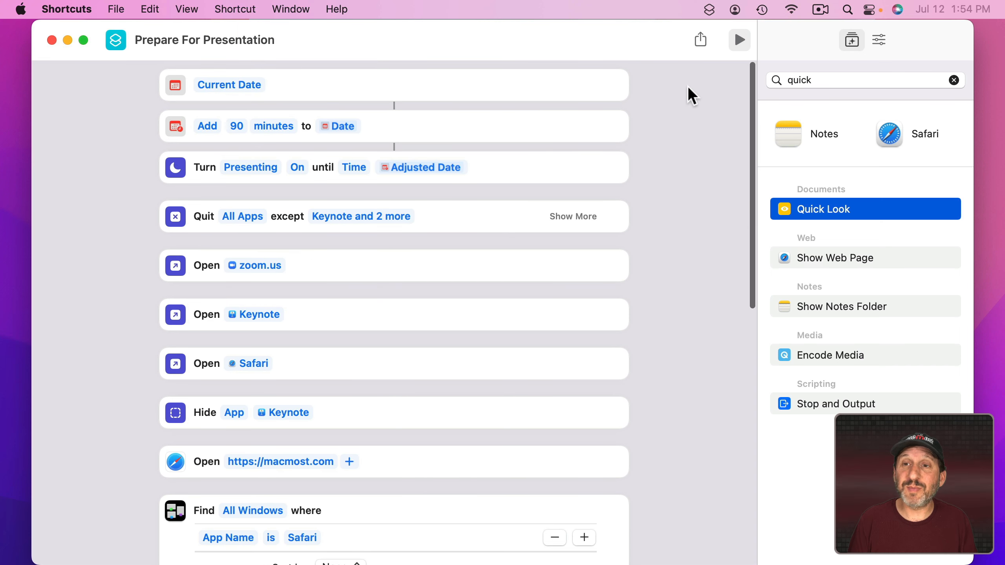
click(878, 39)
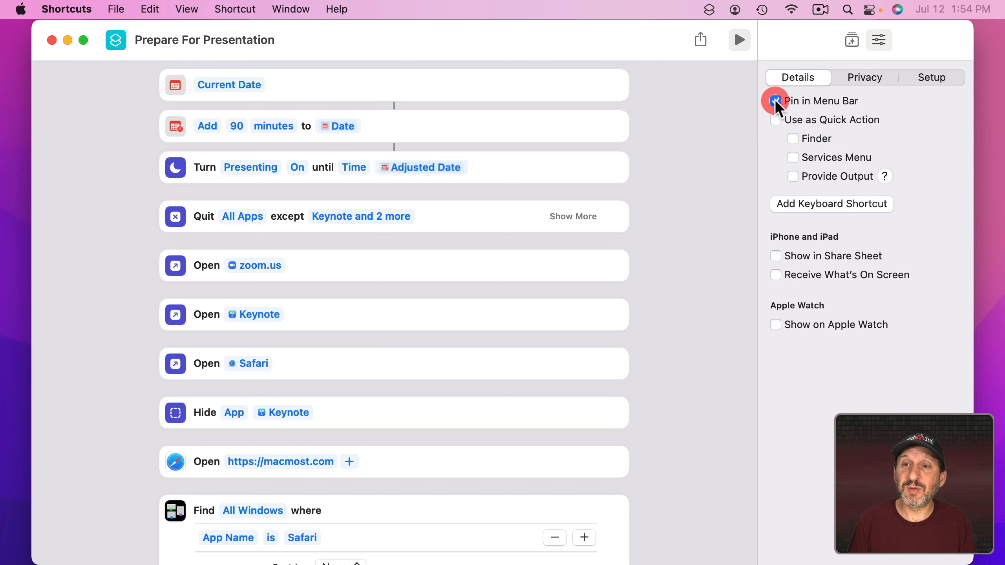
click(708, 11)
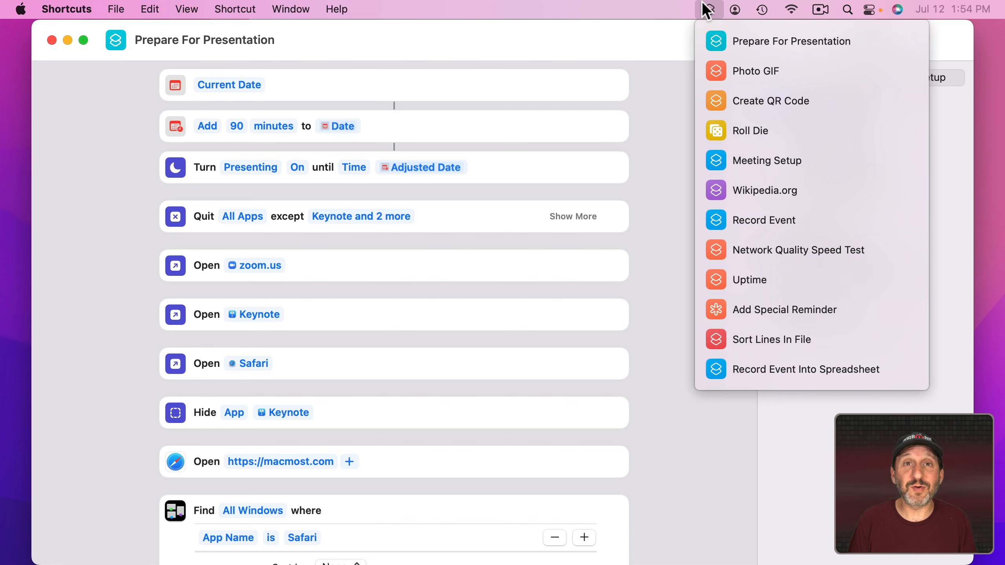
click(705, 9)
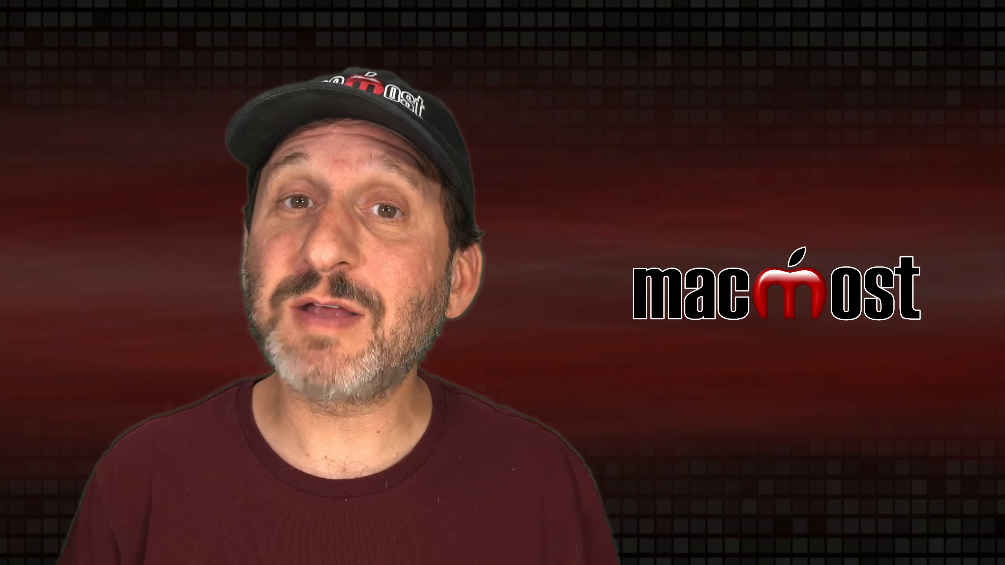